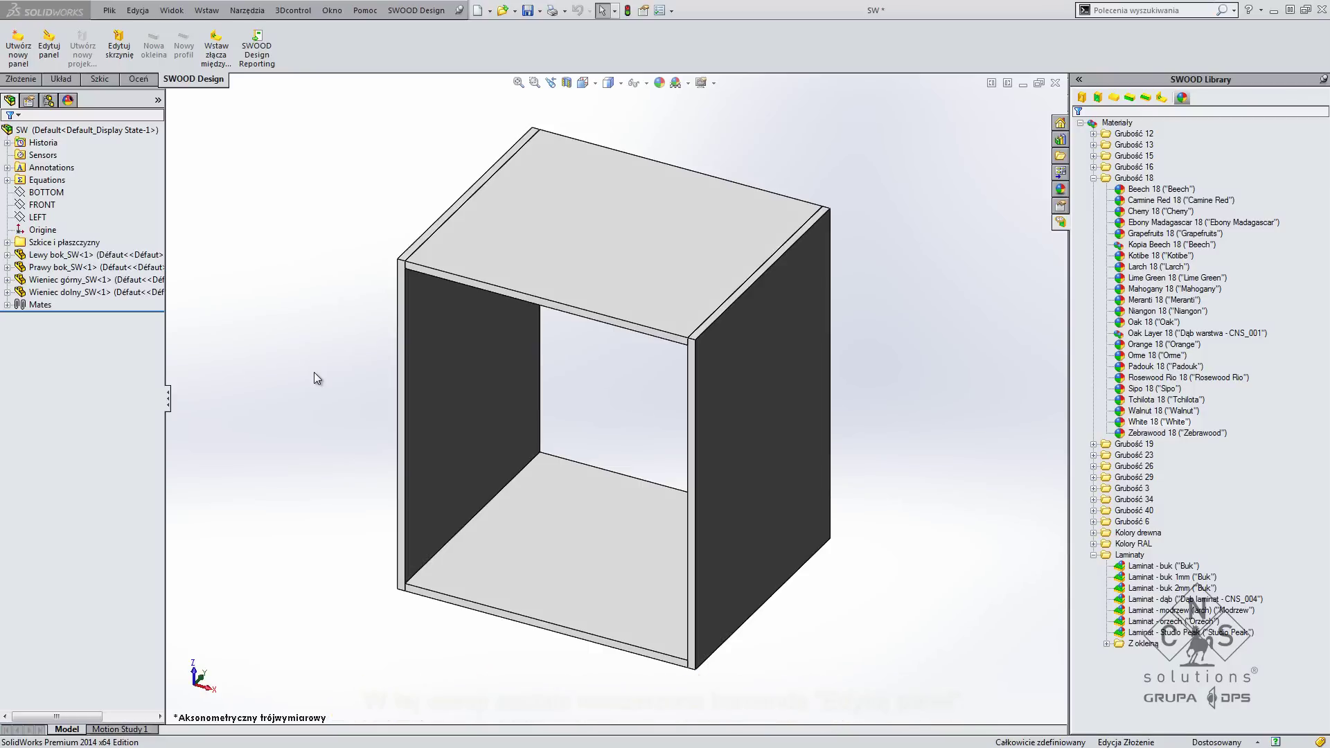
# - Launch the SWOOD Edytuj panel command to edit the cabinet's individual panels
pyautogui.click(55, 42)
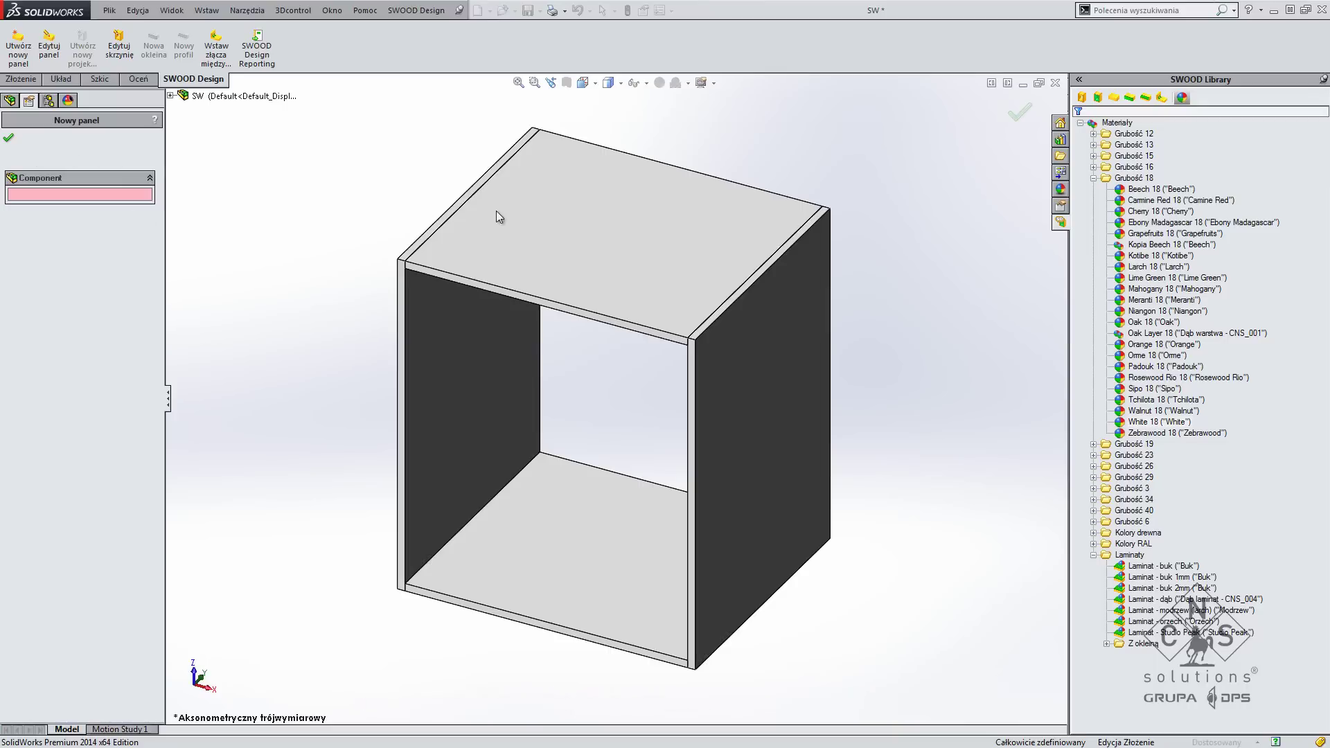
# - Select the left side panel and set its Materiał from White 18 to Walnut 18
pyautogui.click(539, 214)
pyautogui.click(751, 379)
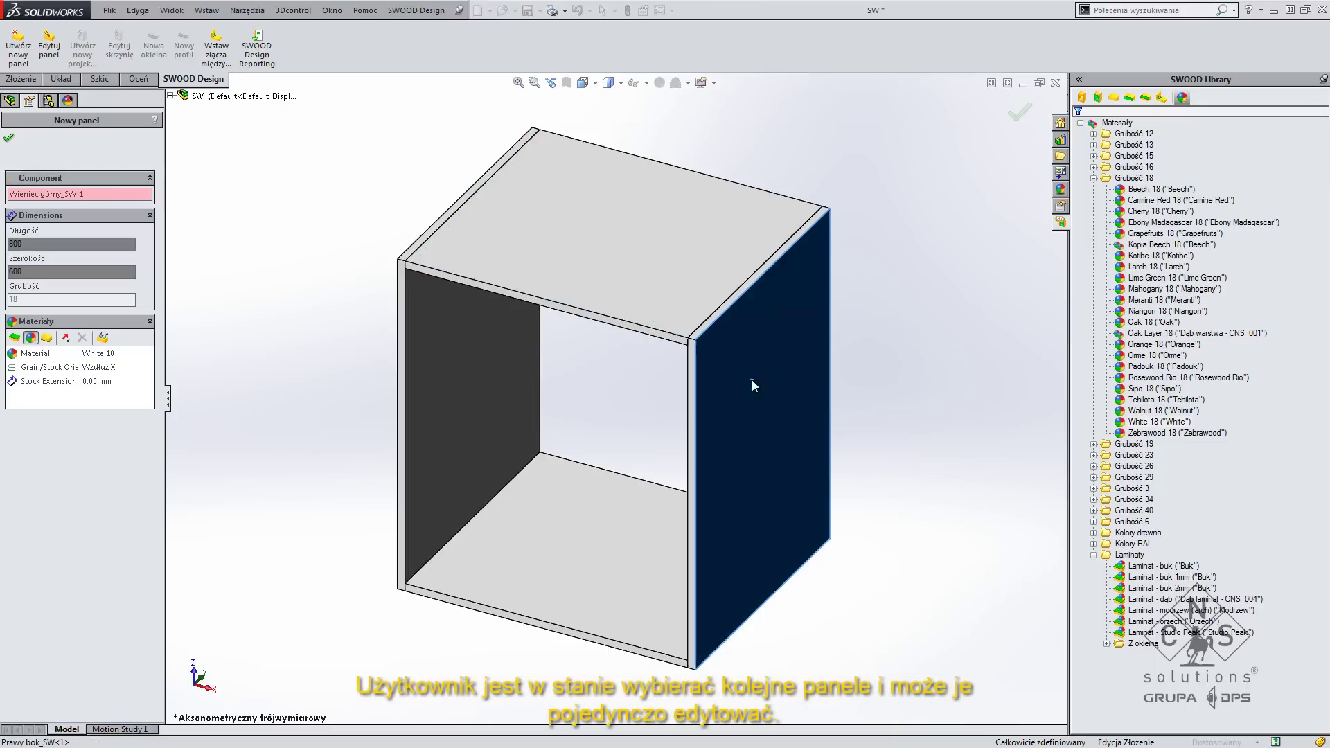
pyautogui.click(534, 521)
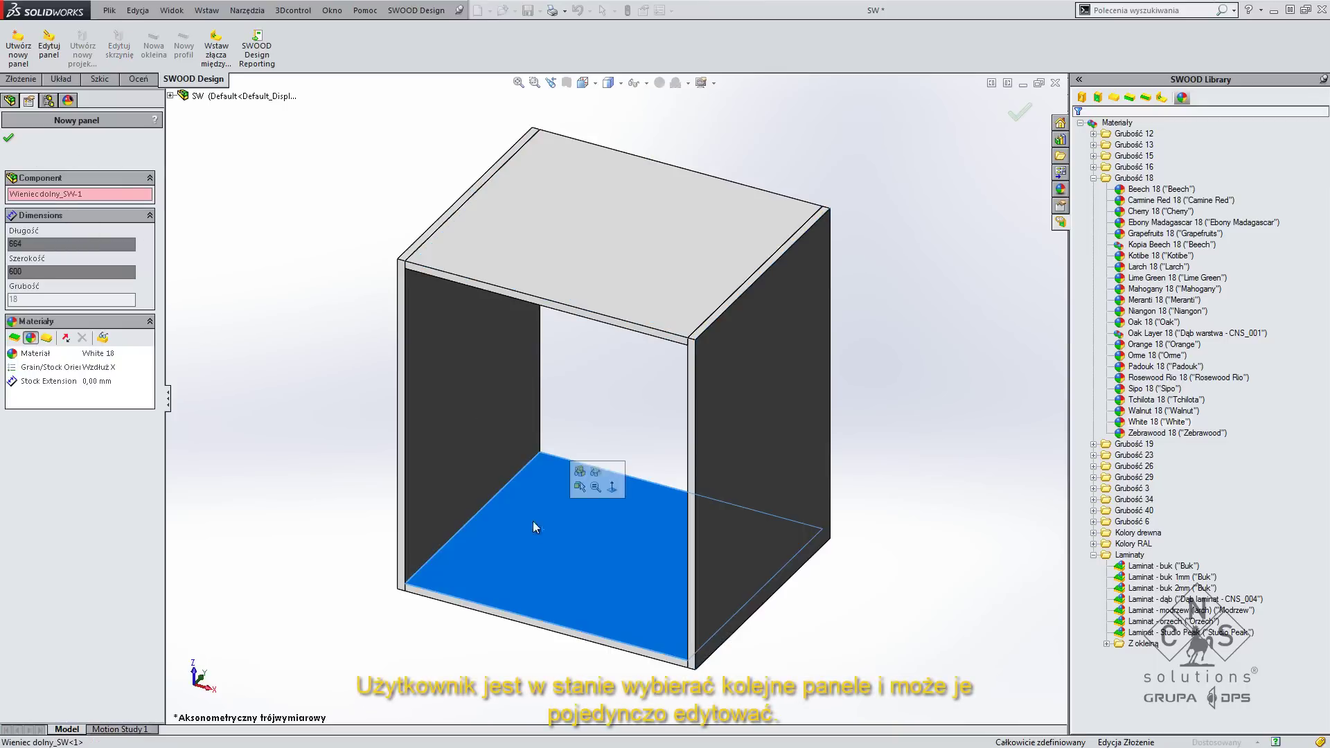
pyautogui.click(430, 394)
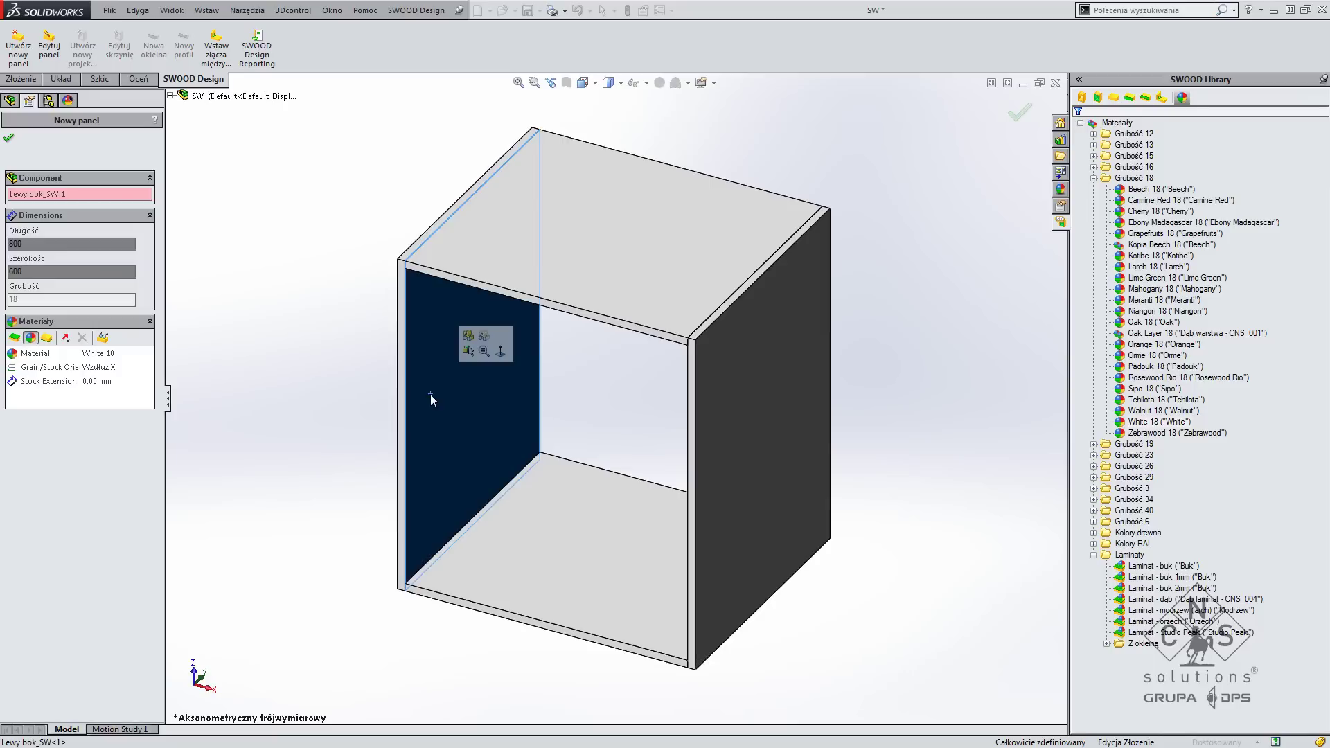
pyautogui.click(113, 359)
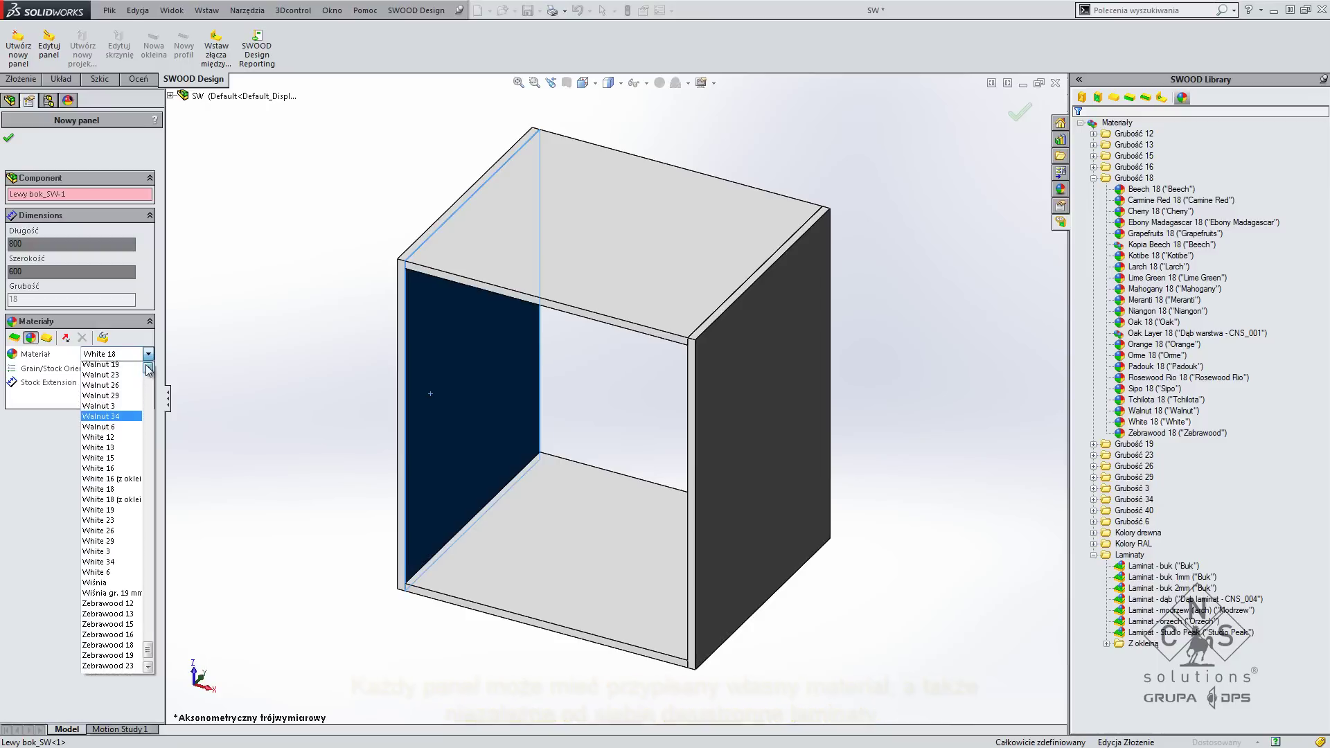
pyautogui.scroll(2, 136, 379)
pyautogui.scroll(1, 104, 408)
pyautogui.click(102, 389)
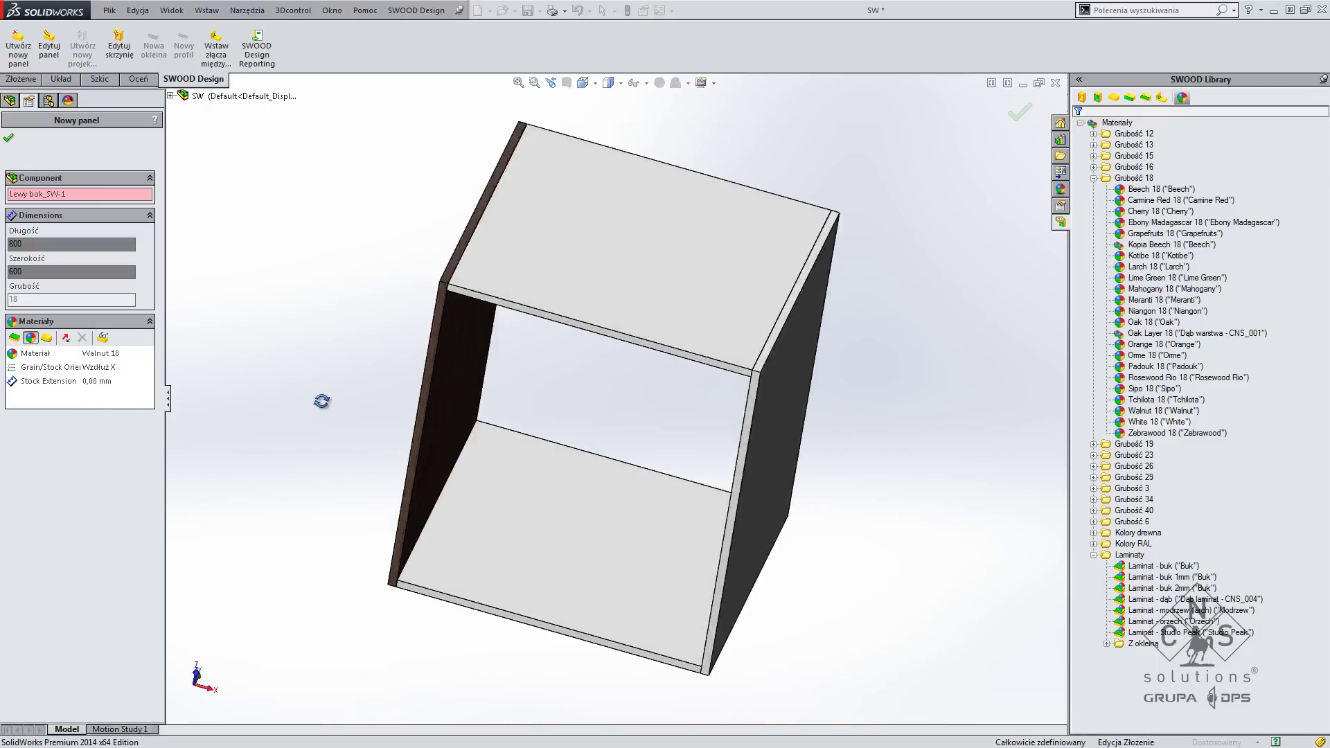
# - Toggle the left panel's grain orientation to along Y and back to along X
pyautogui.moveTo(318, 401); pyautogui.dragTo(424, 422, button='middle')
pyautogui.click(92, 371)
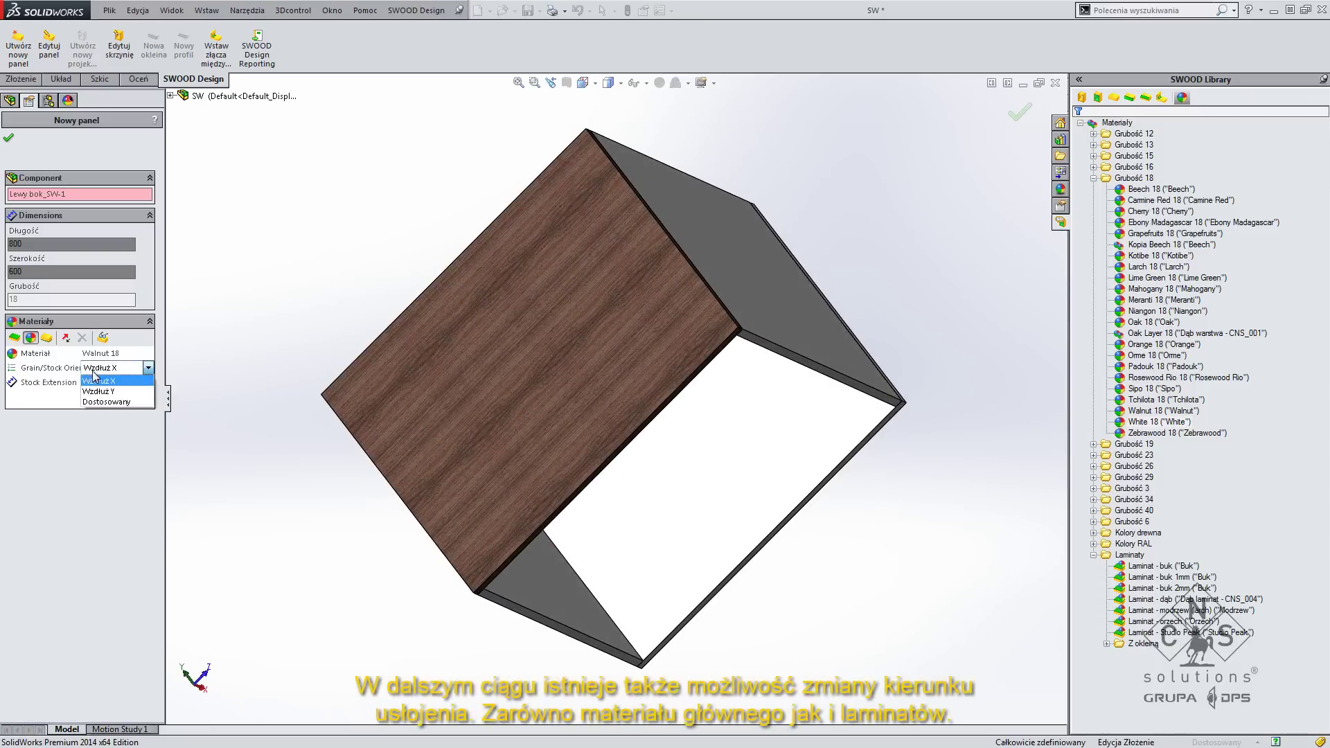
pyautogui.click(99, 394)
pyautogui.click(106, 372)
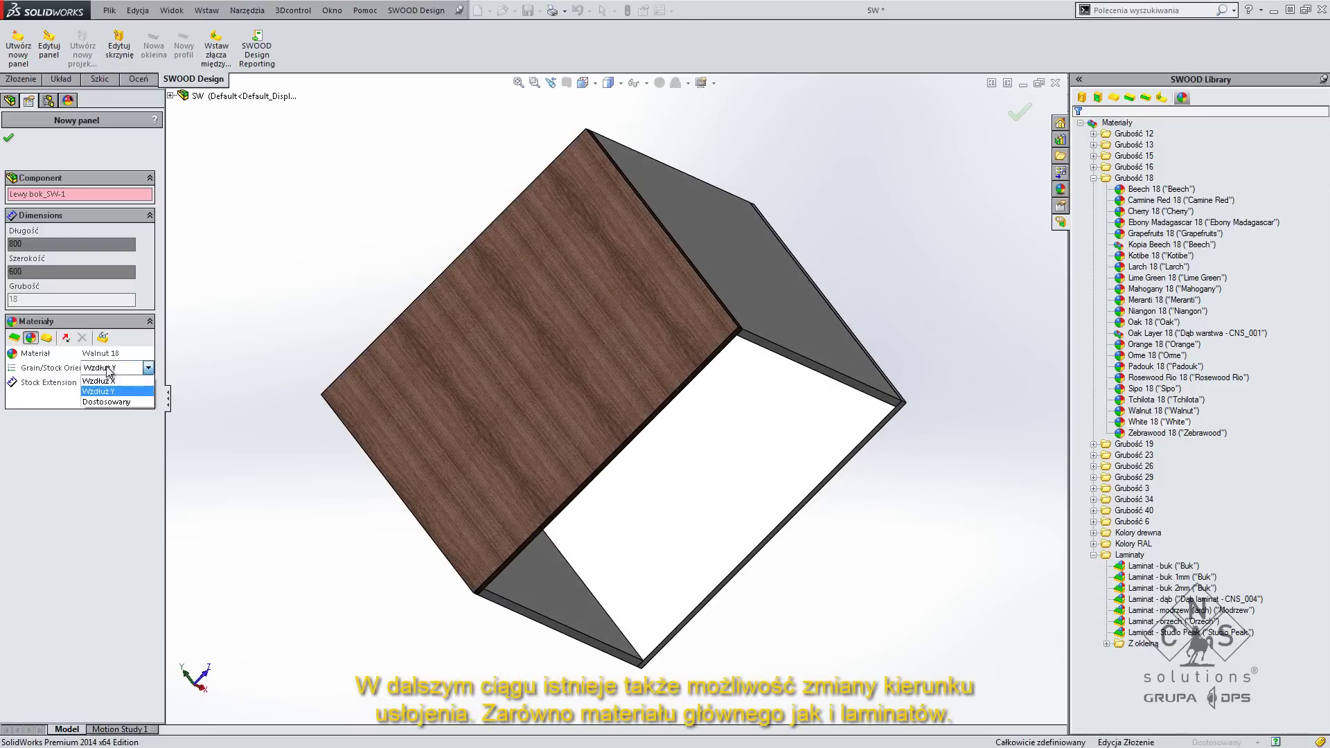
pyautogui.click(104, 380)
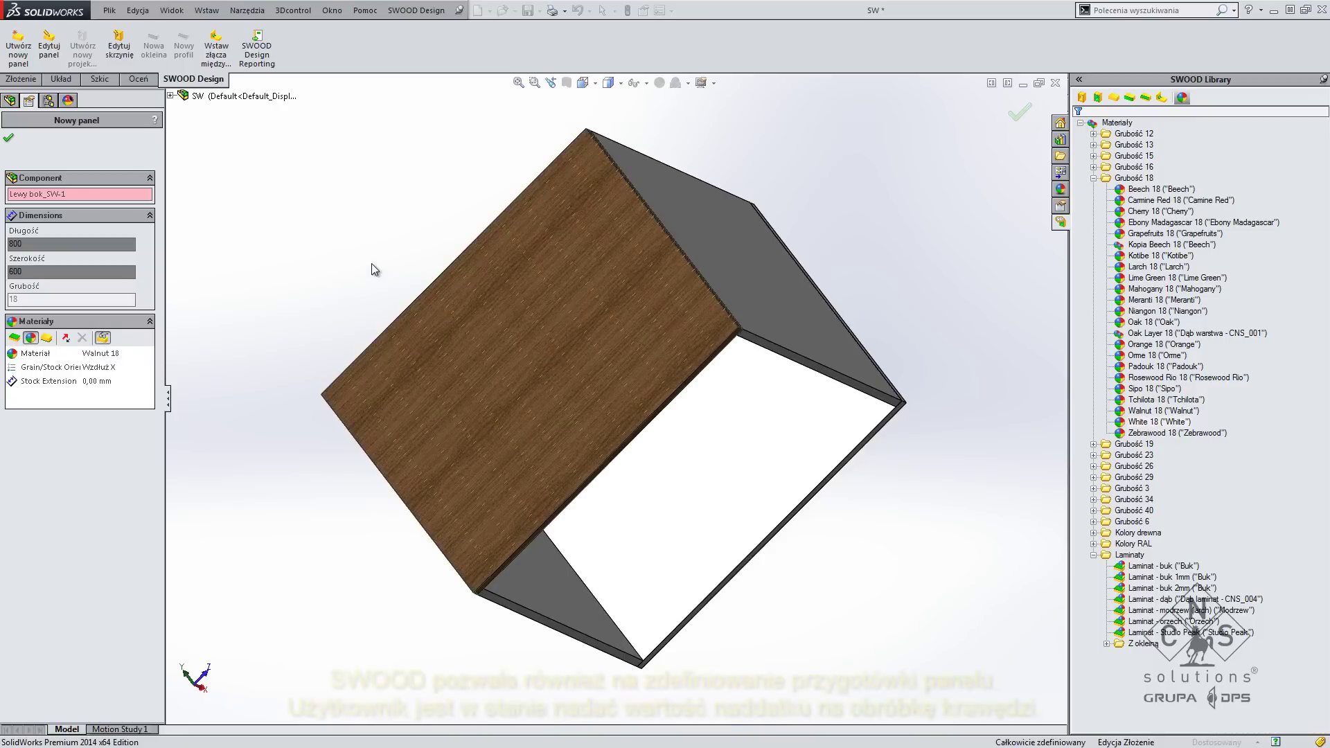
# - Raise the left panel's stock extension to 3 mm and confirm the panel edits
pyautogui.moveTo(659, 314)
pyautogui.mouseDown(button='middle')
pyautogui.moveTo(613, 307)
pyautogui.moveTo(475, 235)
pyautogui.moveTo(499, 223)
pyautogui.mouseUp(button='middle')
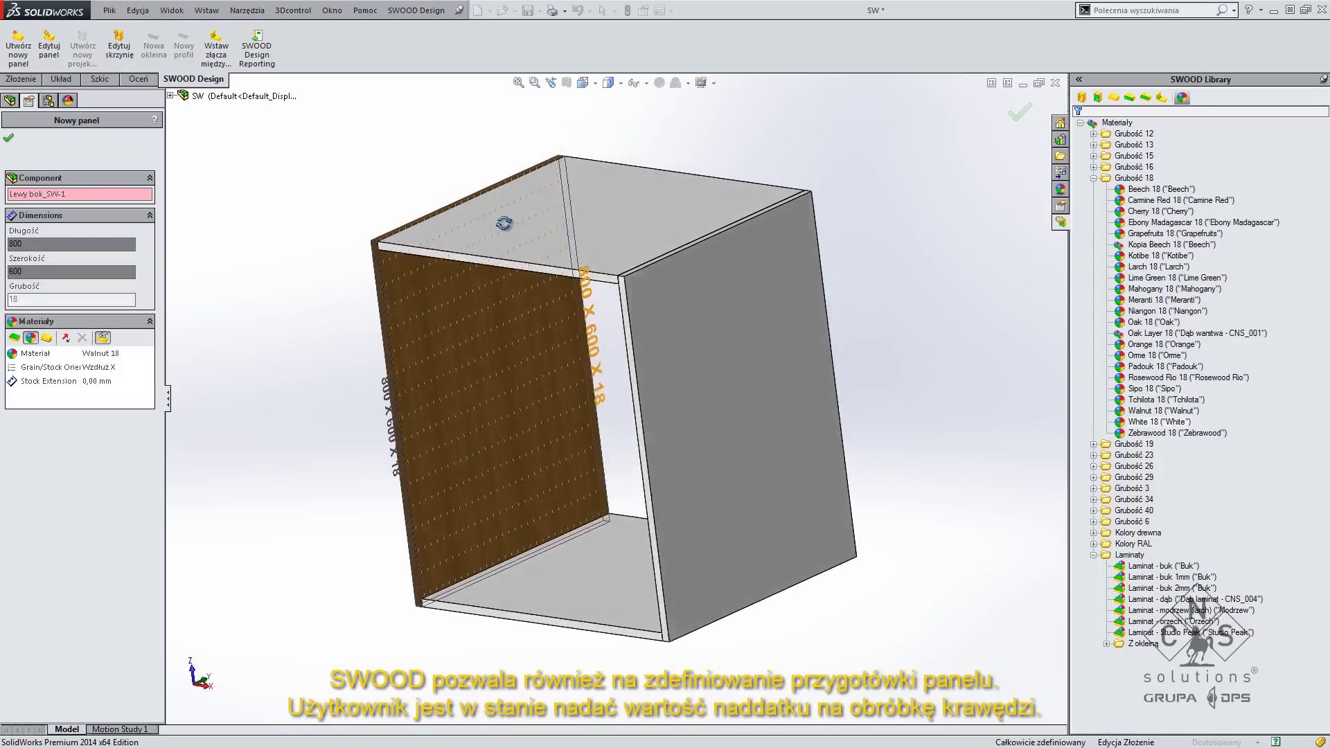
pyautogui.scroll(-2, 478, 354)
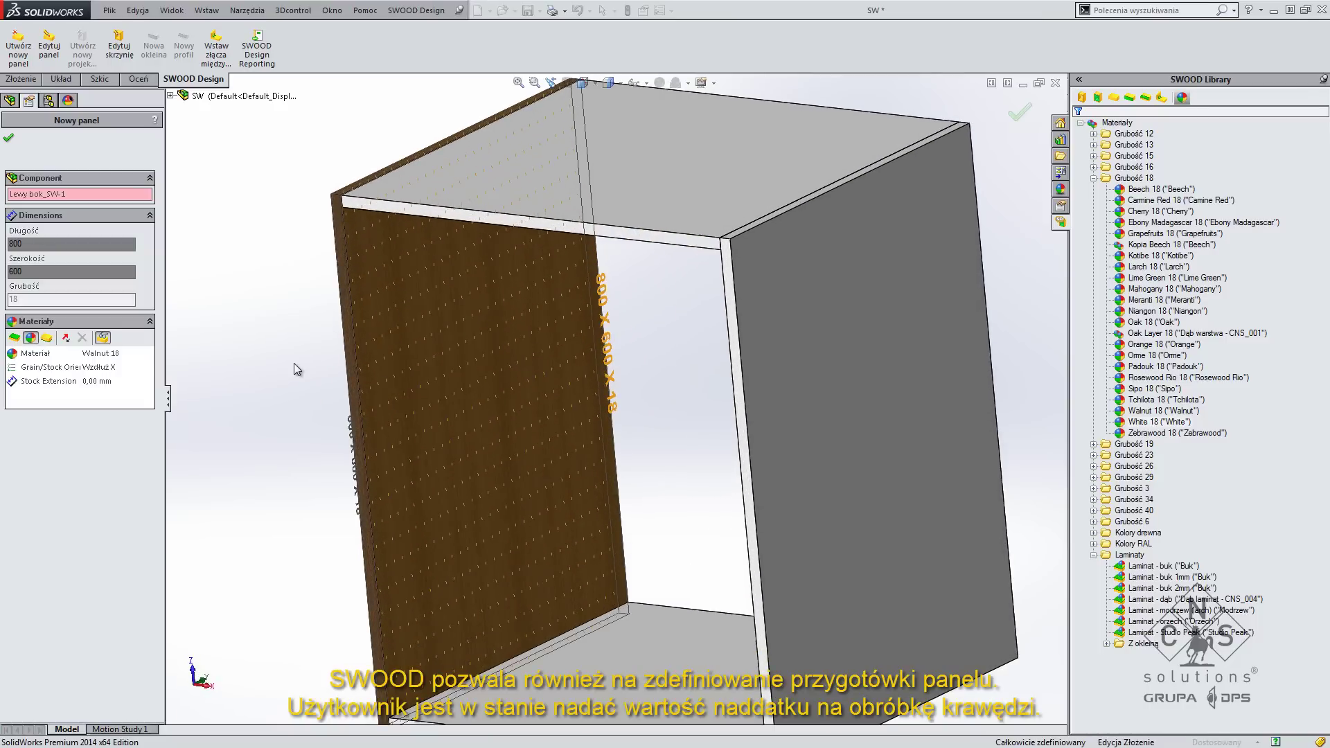
pyautogui.click(149, 378)
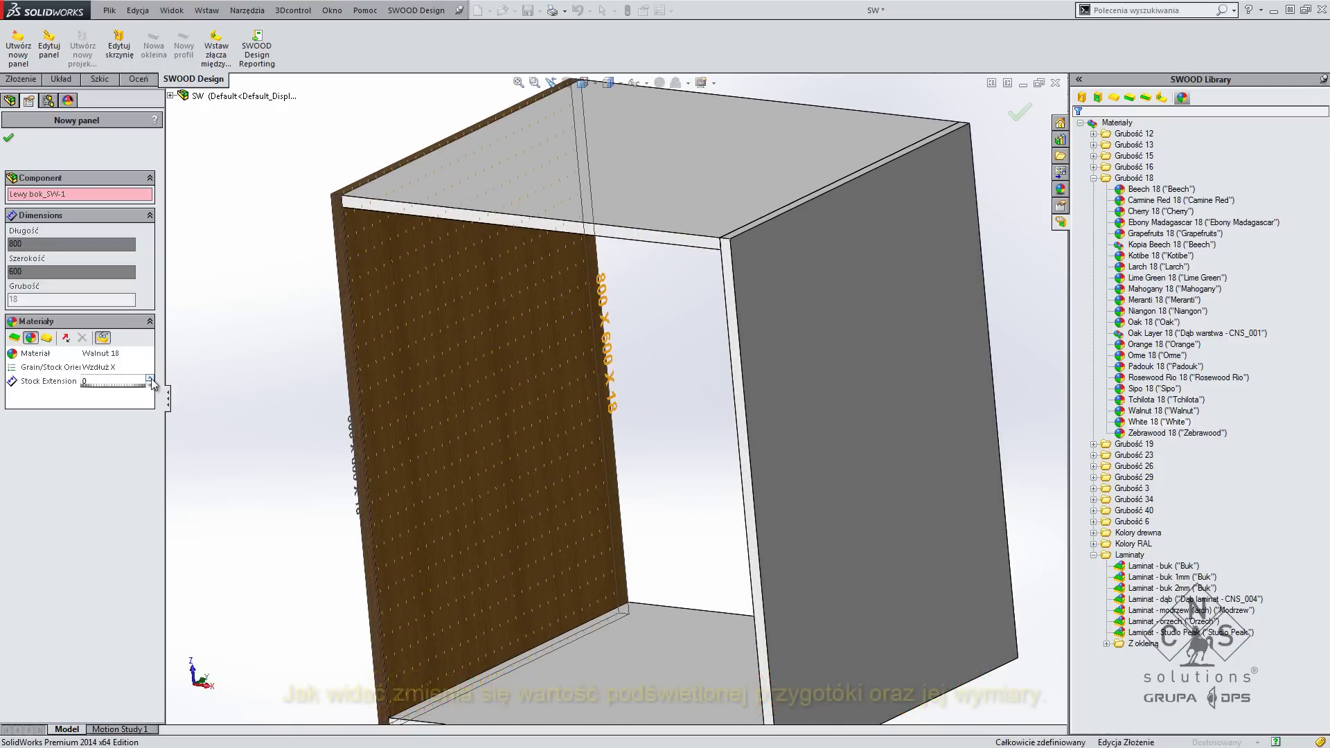
pyautogui.write('1')
pyautogui.click(150, 379)
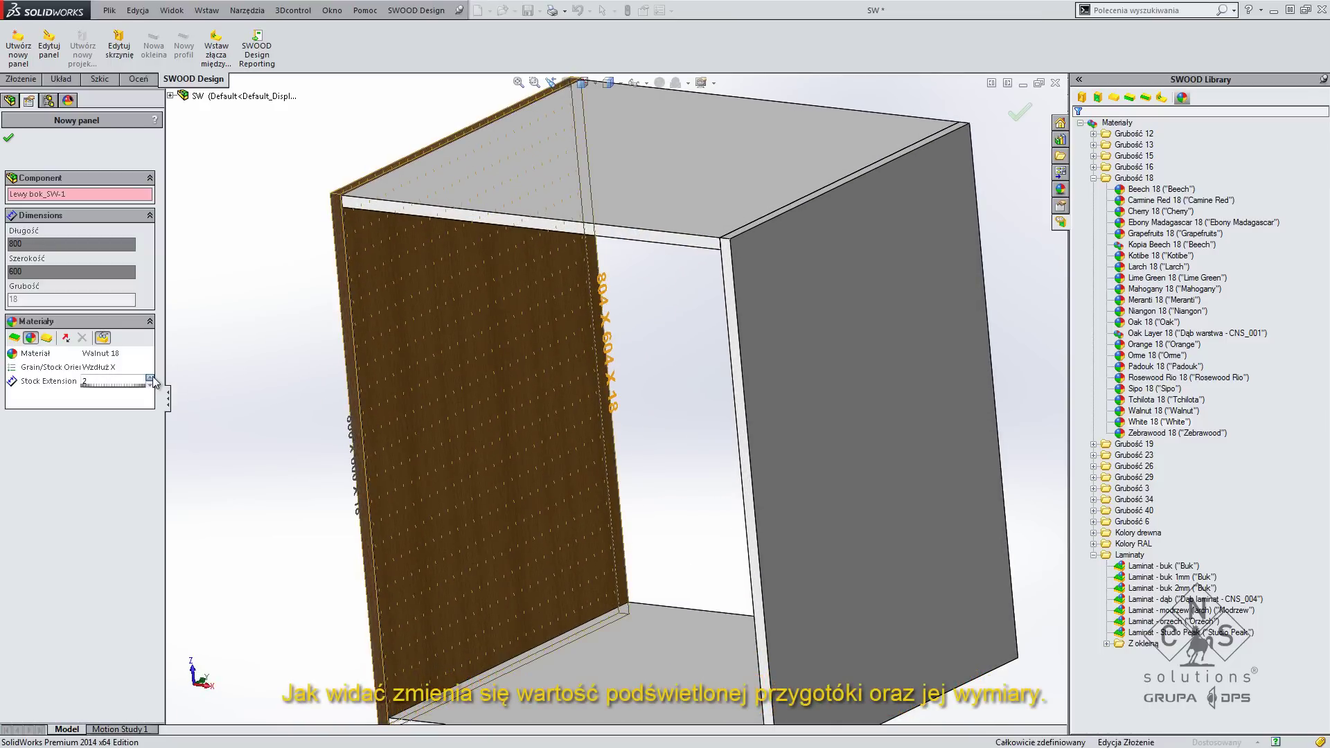
pyautogui.click(149, 378)
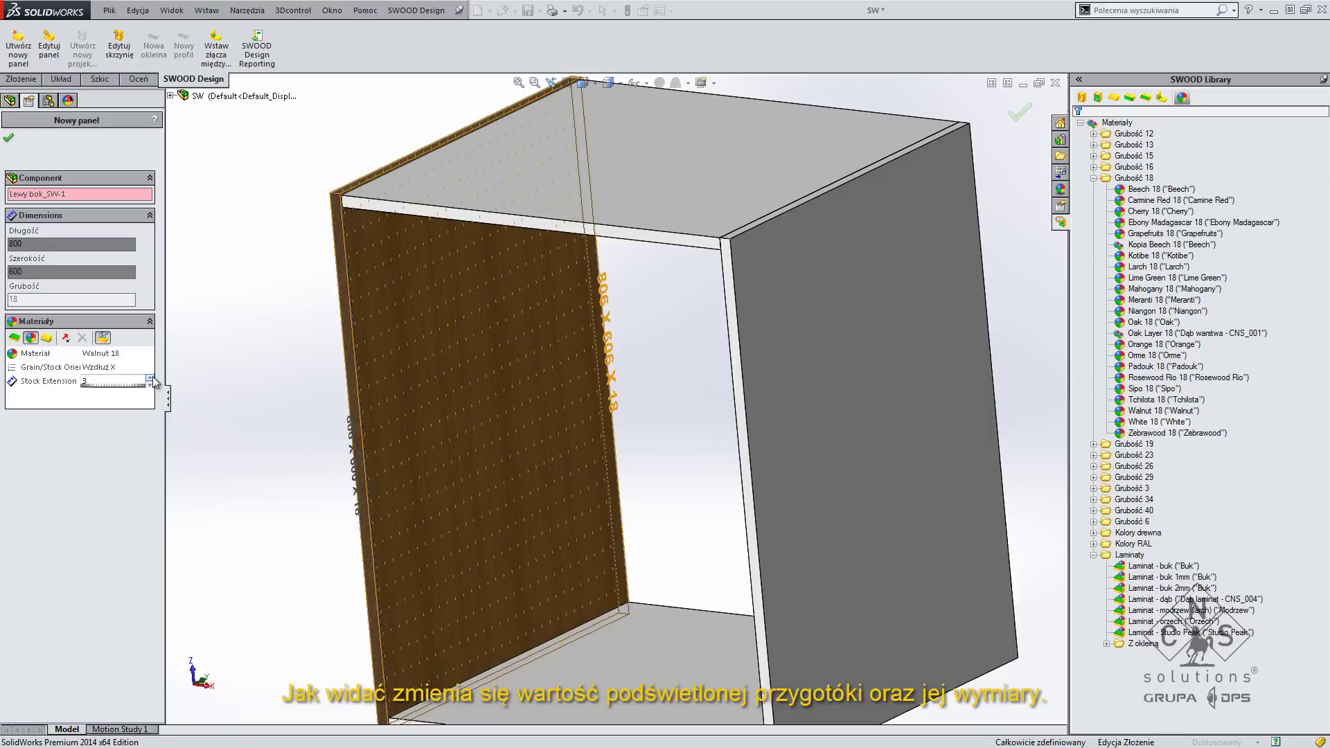
pyautogui.click(8, 137)
# - From isometric view, apply Walnut 18 separately to the right side, top and bottom panels
pyautogui.hotkey('ctrl', '7')
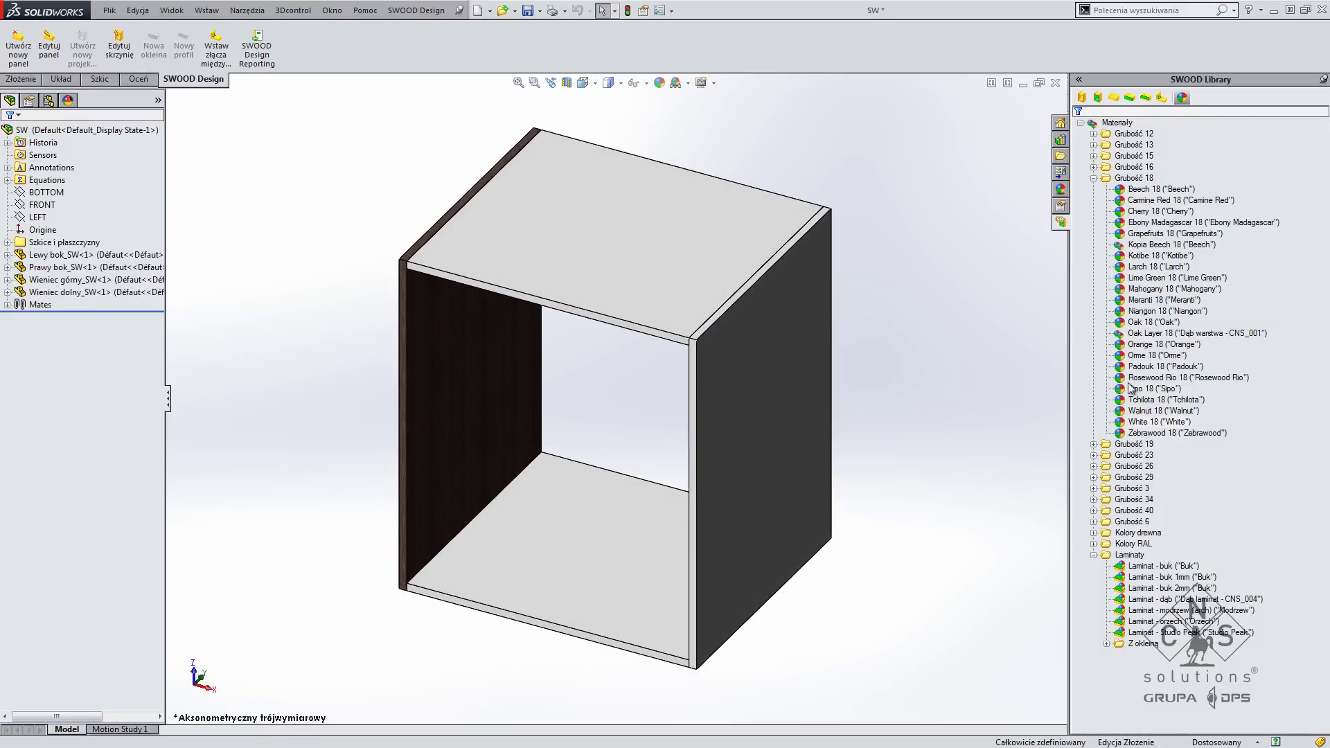
pyautogui.moveTo(1055, 398); pyautogui.dragTo(762, 329)
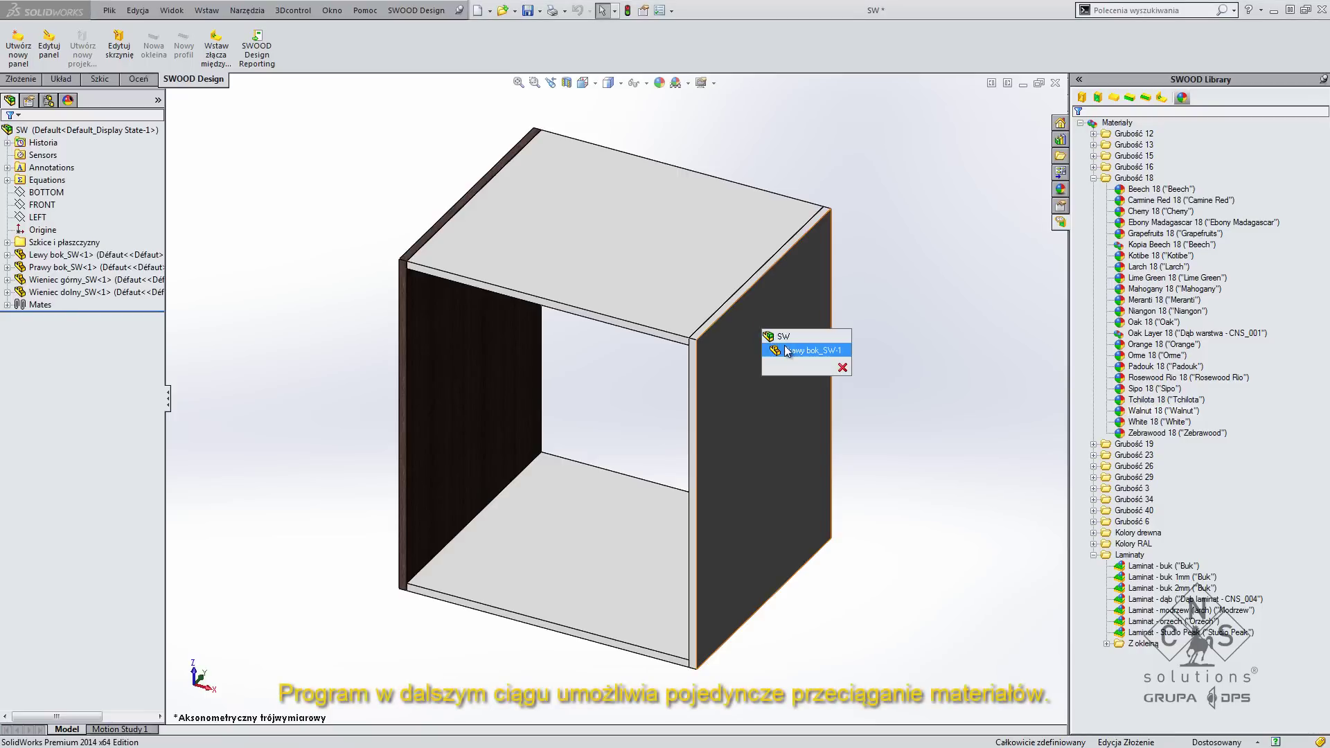
pyautogui.click(786, 351)
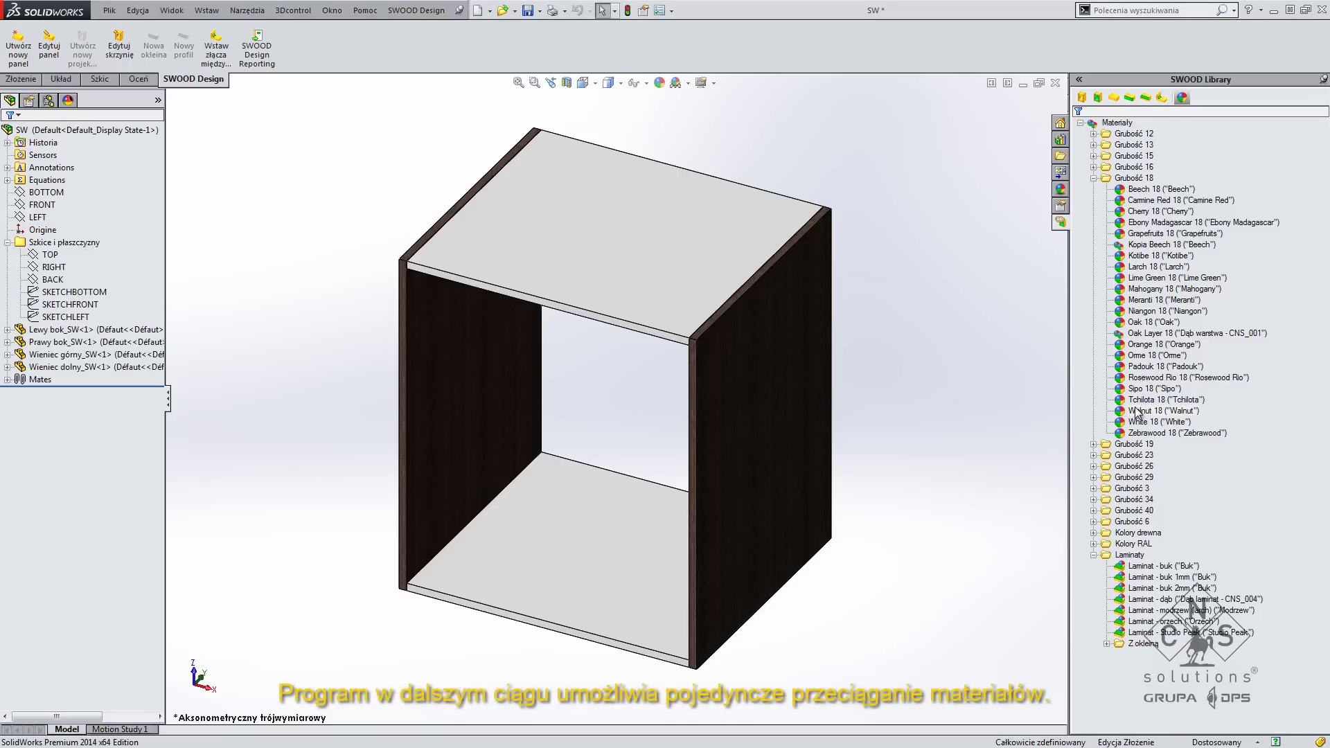
pyautogui.moveTo(737, 273); pyautogui.dragTo(713, 259)
pyautogui.click(724, 288)
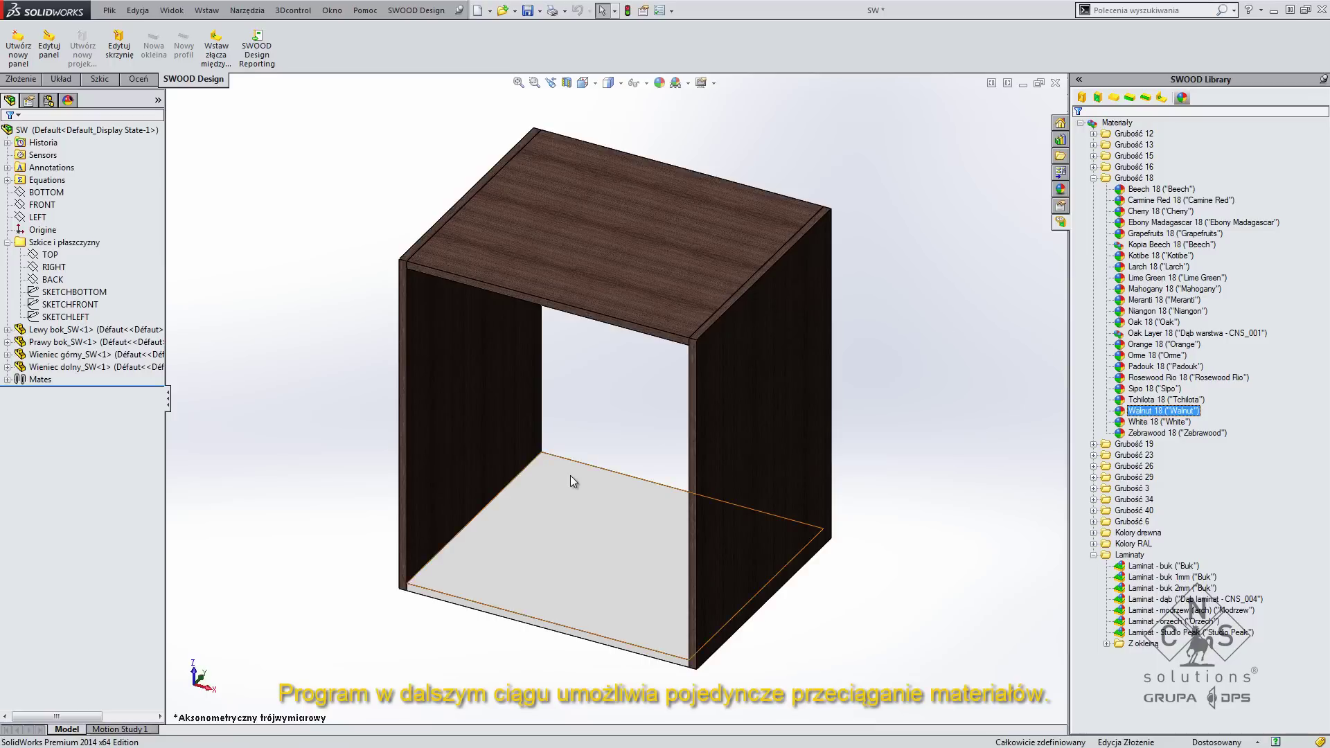
pyautogui.moveTo(1171, 415); pyautogui.dragTo(571, 475)
pyautogui.click(610, 511)
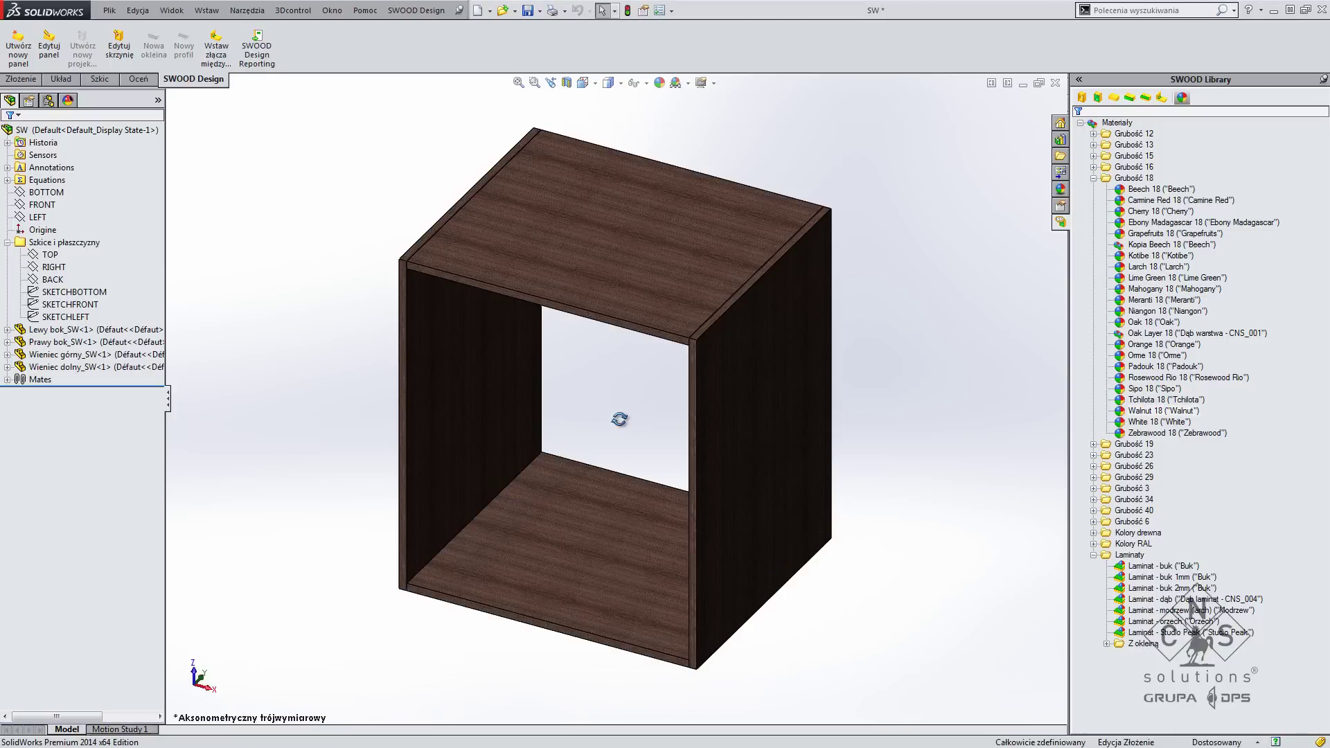
pyautogui.moveTo(617, 416)
pyautogui.mouseDown(button='middle')
pyautogui.moveTo(706, 386)
pyautogui.moveTo(629, 393)
pyautogui.moveTo(626, 427)
pyautogui.moveTo(644, 431)
pyautogui.moveTo(635, 414)
pyautogui.mouseUp(button='middle')
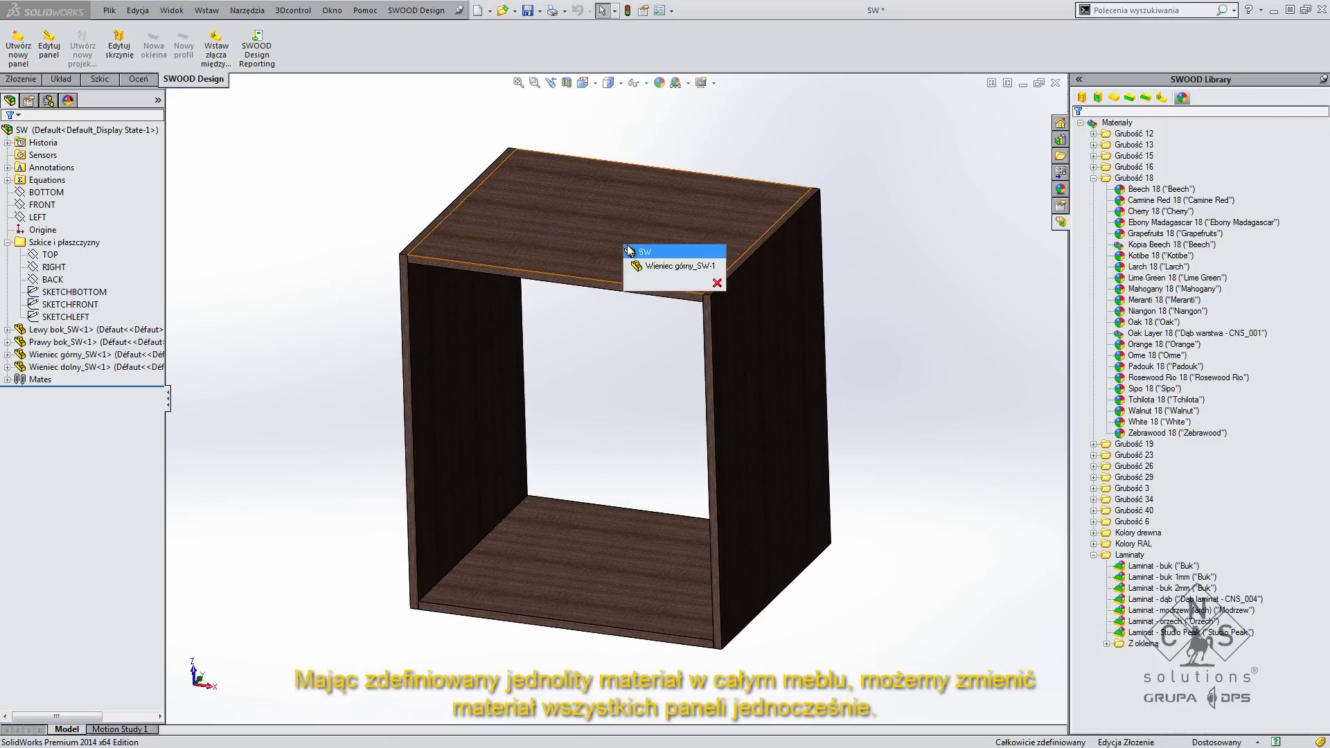
# - Reapply White 18 to the cabinet, then give the top panel the Laminat - dąb laminate
pyautogui.moveTo(968, 409); pyautogui.dragTo(626, 244)
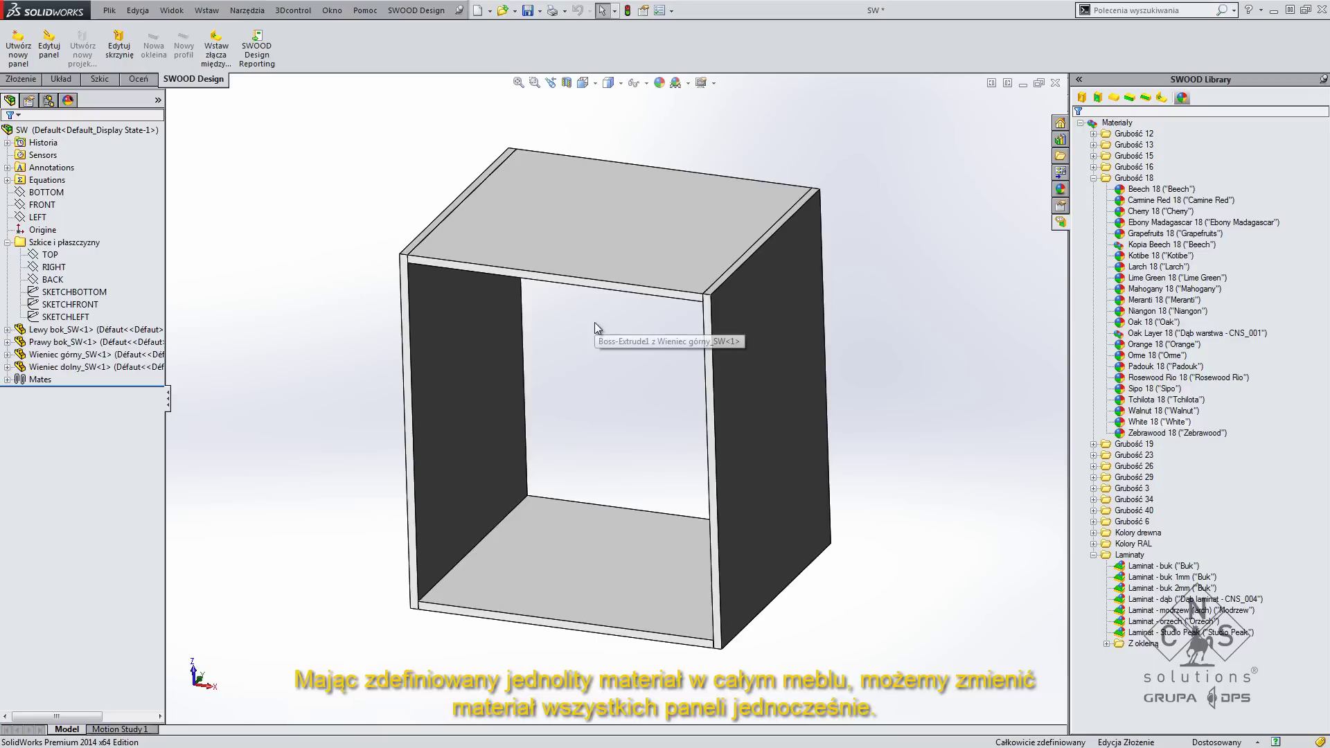
pyautogui.click(49, 49)
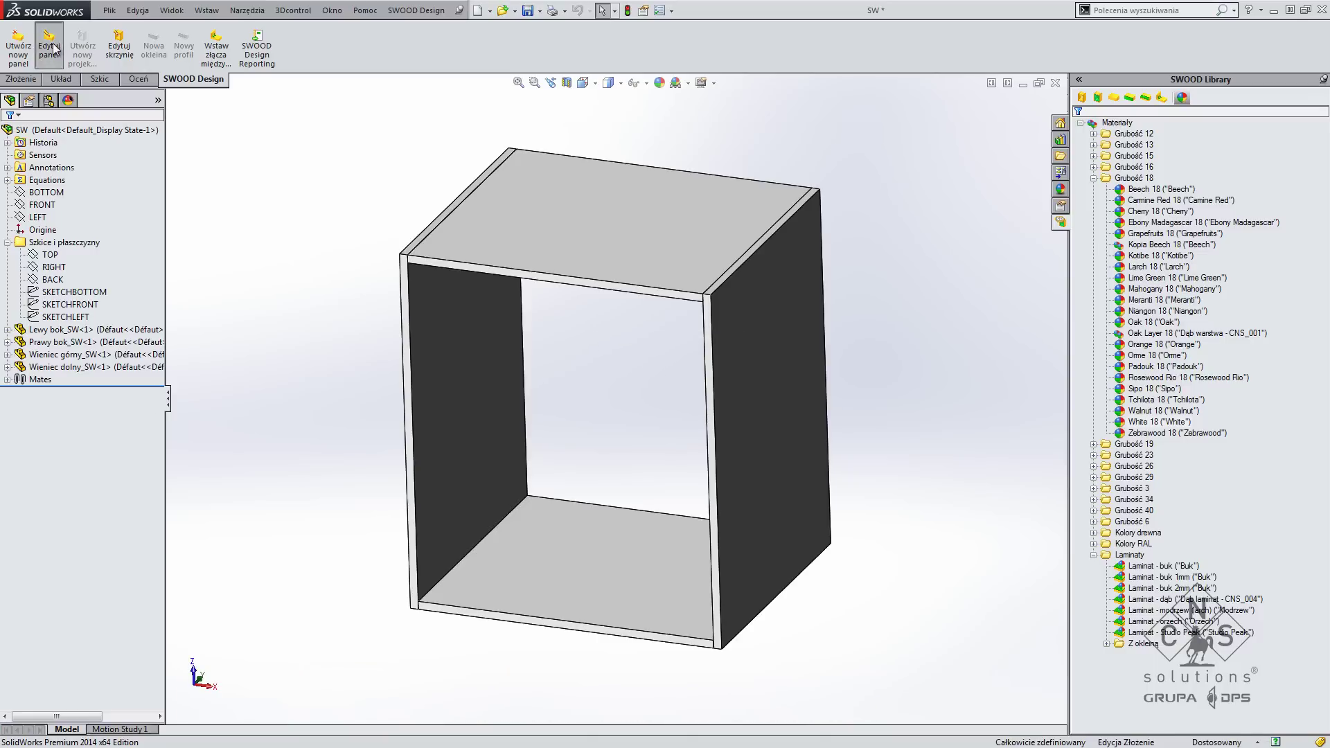
pyautogui.click(524, 221)
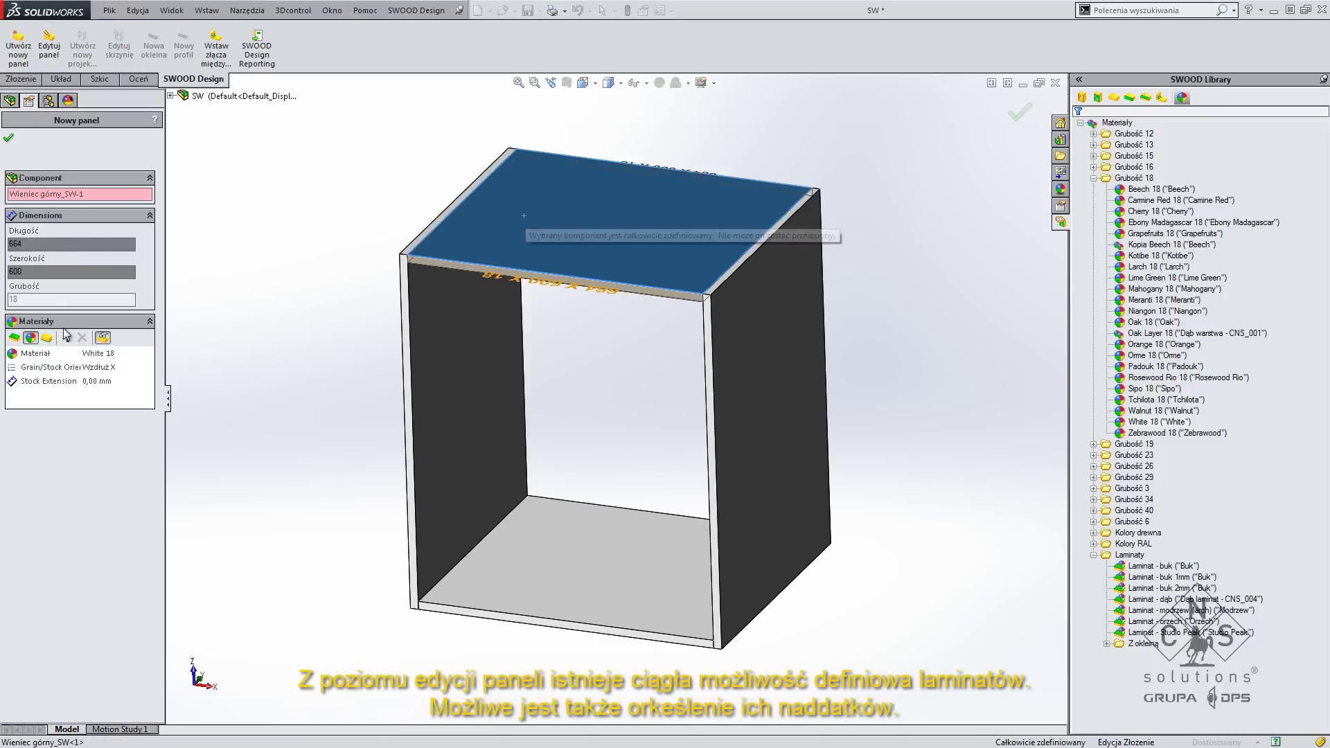
pyautogui.click(14, 338)
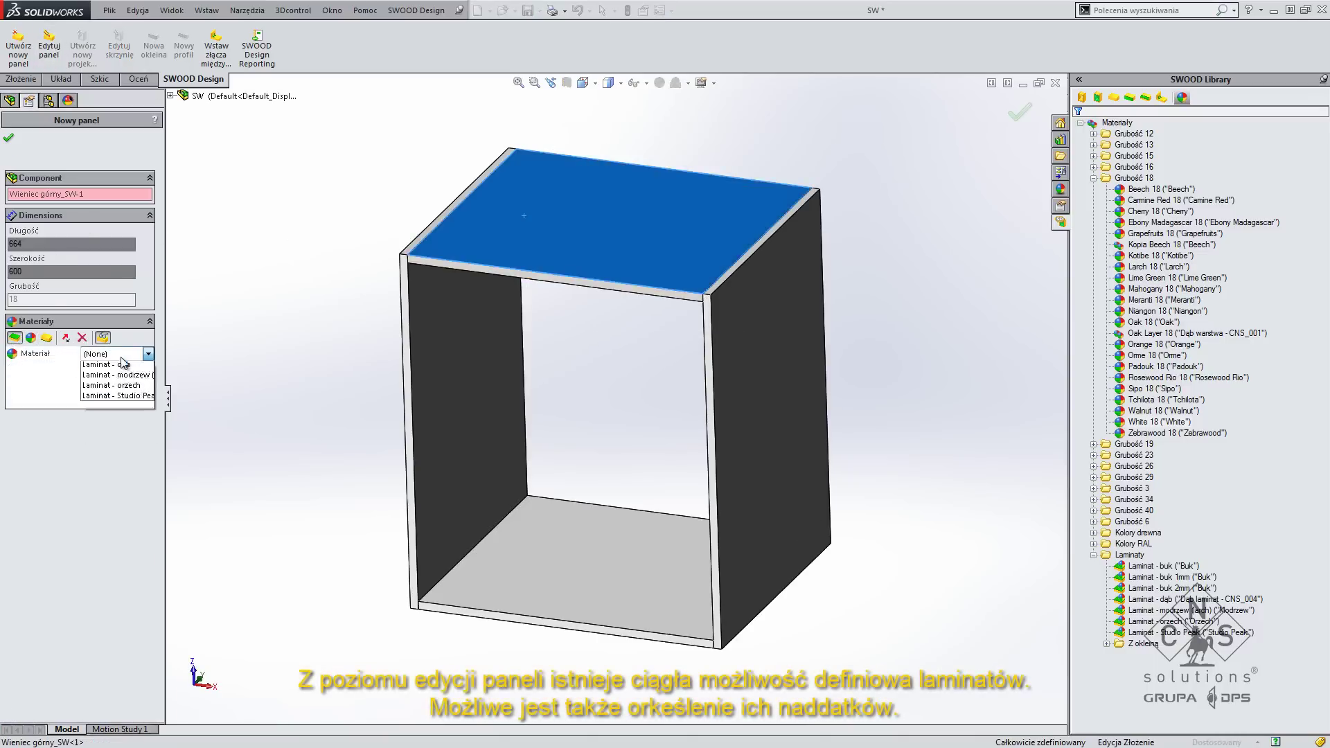
pyautogui.click(114, 354)
pyautogui.click(119, 408)
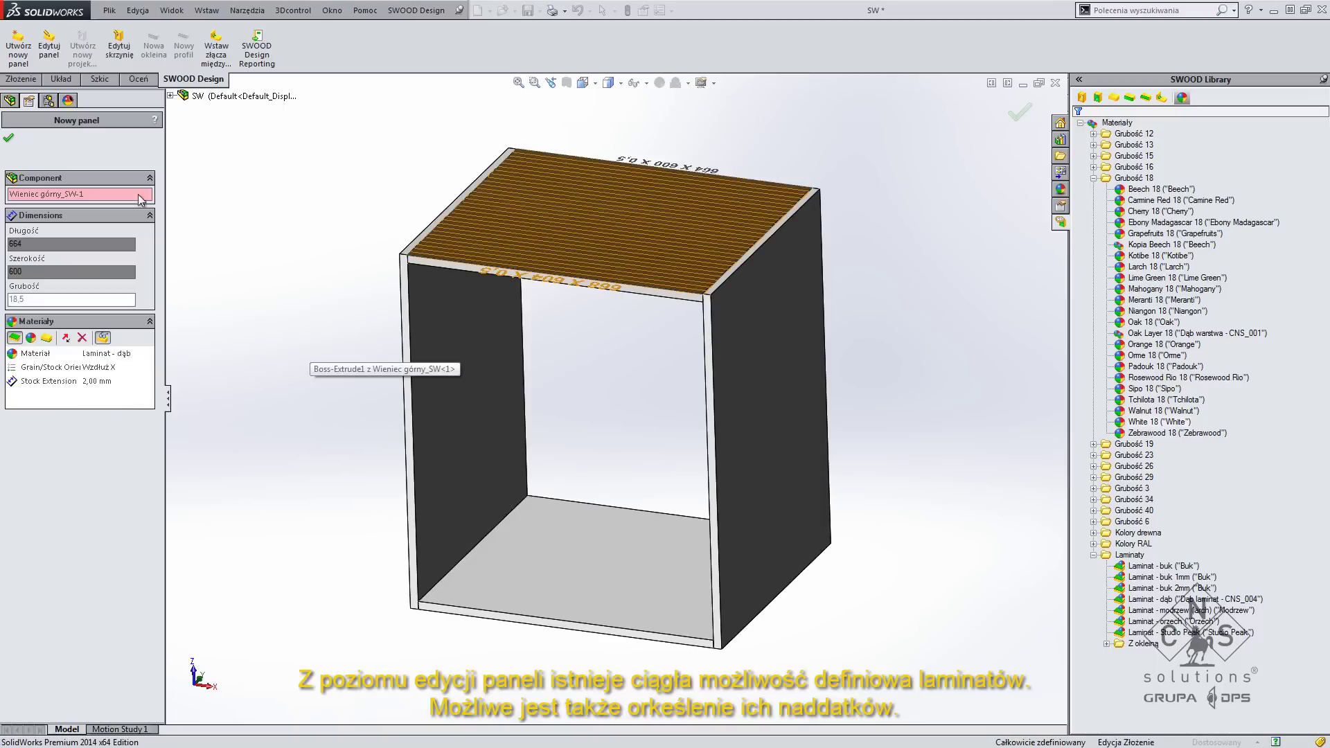
pyautogui.click(8, 137)
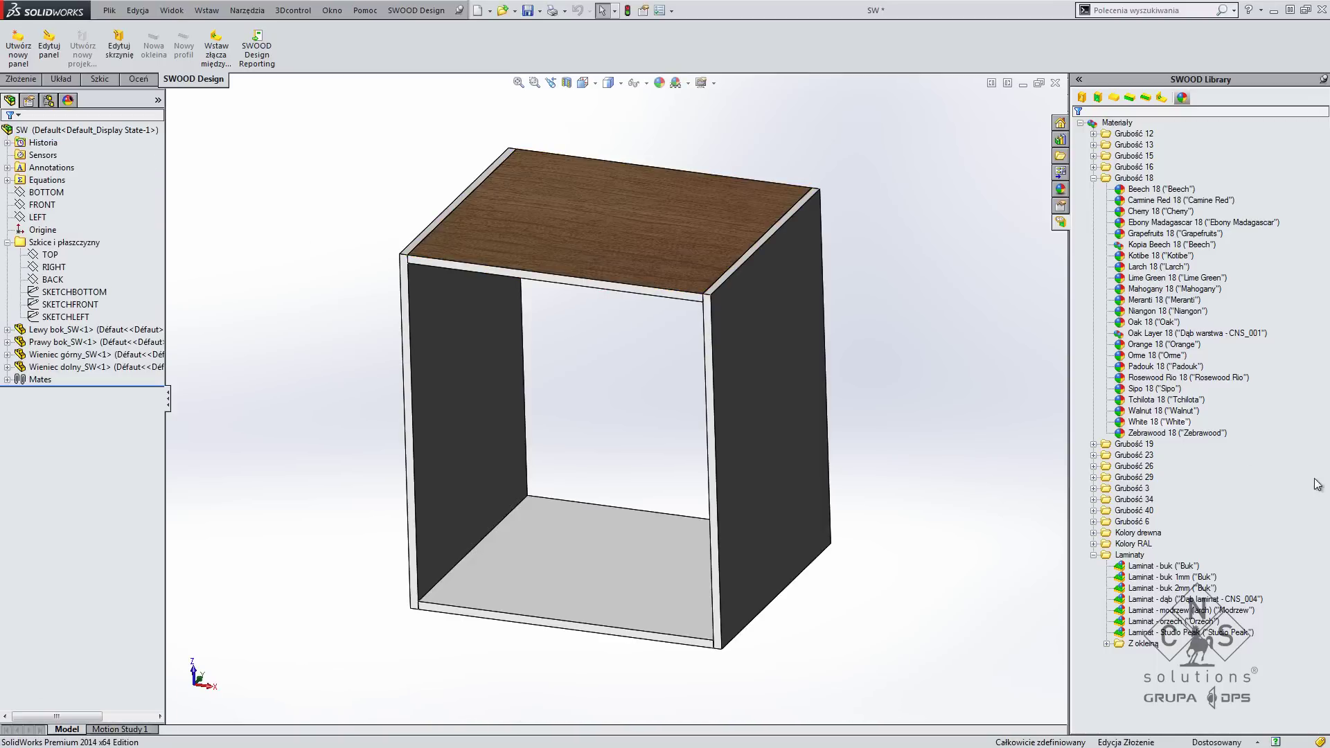
# - Apply the Laminat - dąb oak laminate to the bottom panel's upper face
pyautogui.click(1164, 600)
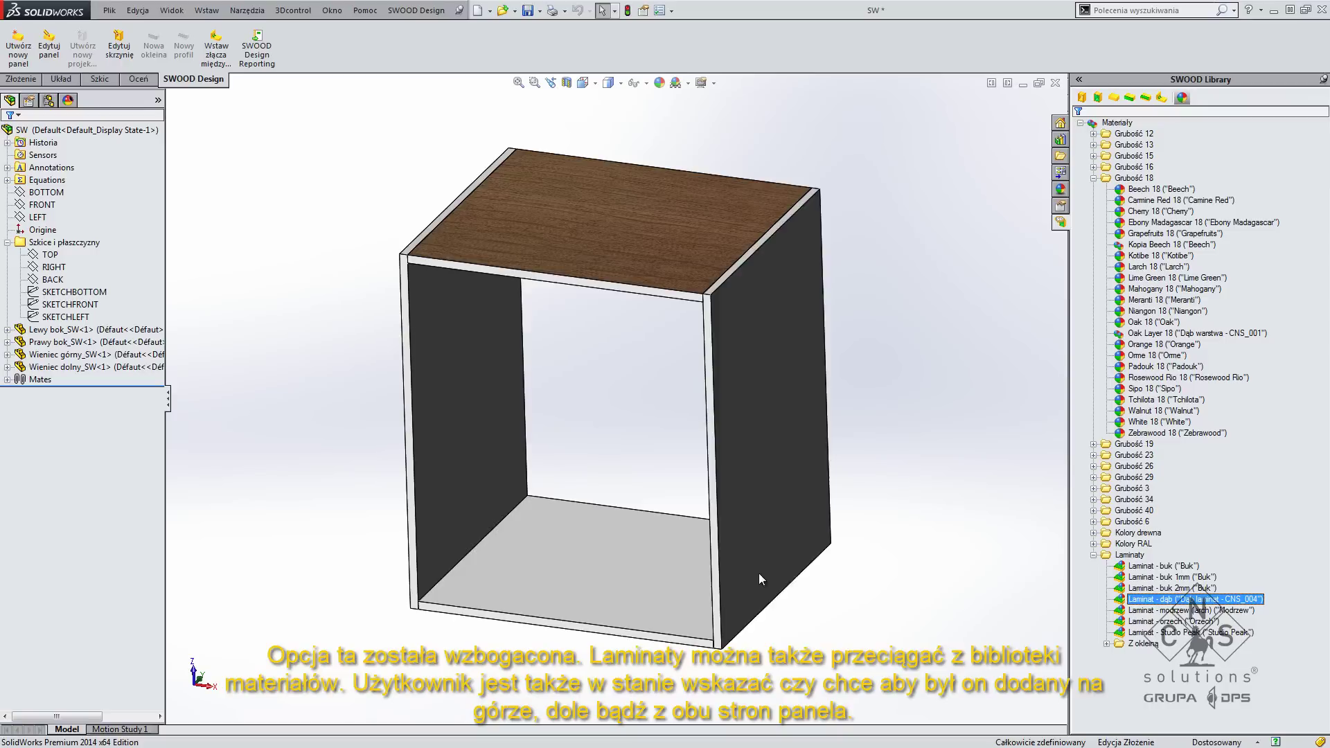
pyautogui.moveTo(758, 575); pyautogui.dragTo(617, 556)
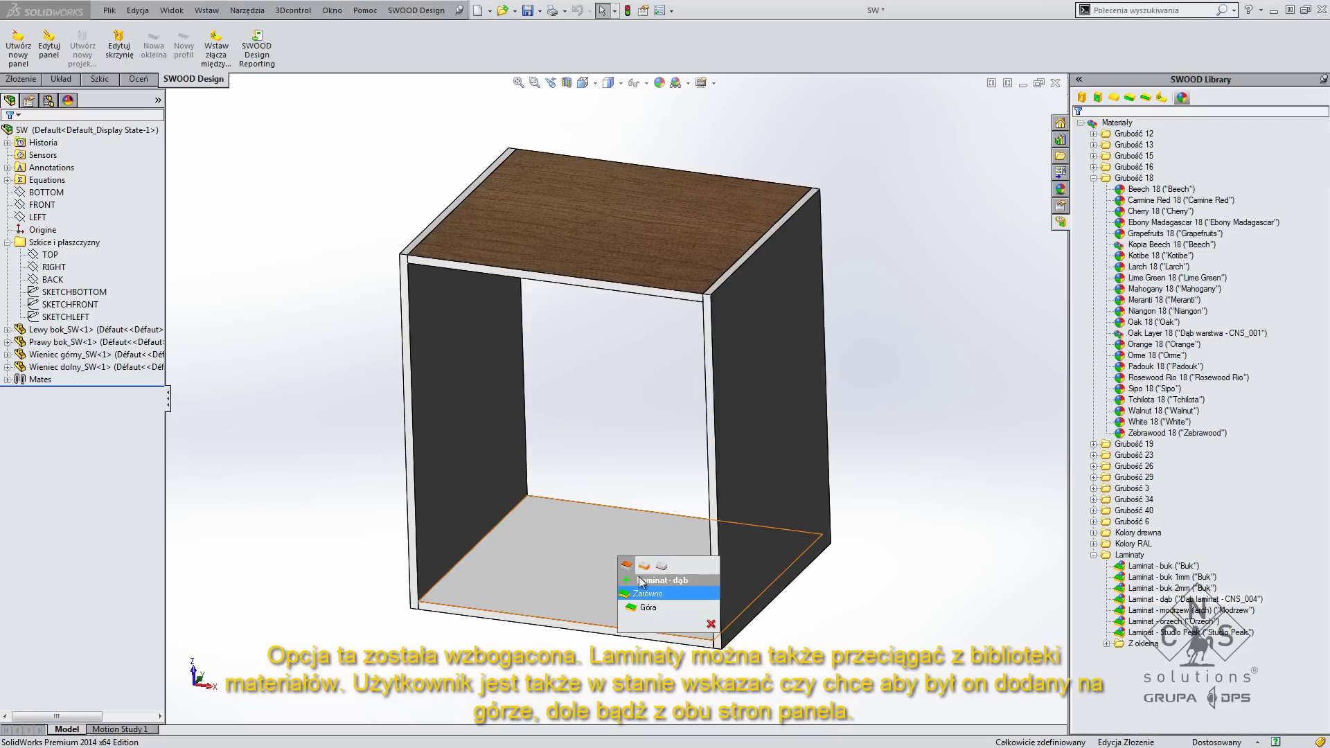
pyautogui.click(644, 566)
pyautogui.click(662, 567)
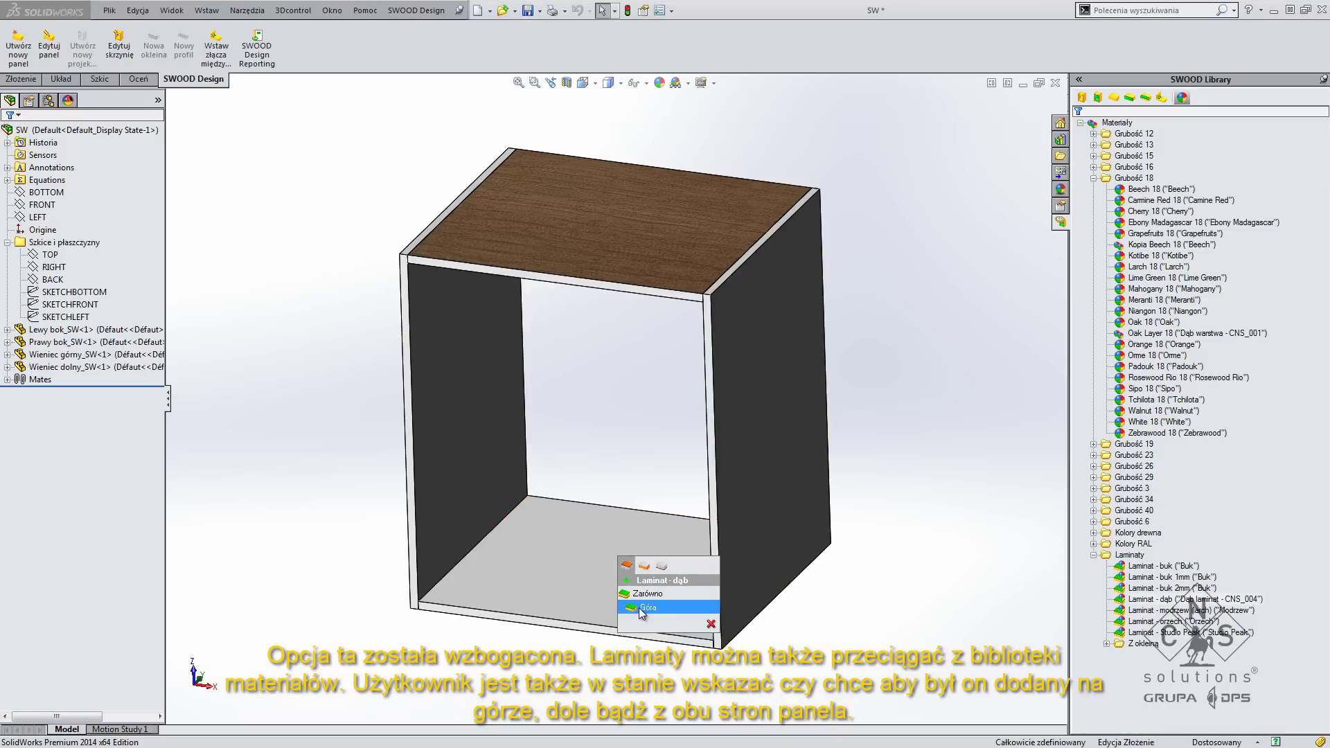
pyautogui.click(638, 608)
# - Laminate the bottom panel's underside with oak, then another panel's lower face
pyautogui.moveTo(580, 575)
pyautogui.mouseDown(button='middle')
pyautogui.moveTo(590, 441)
pyautogui.moveTo(803, 415)
pyautogui.mouseUp(button='middle')
pyautogui.moveTo(1180, 597); pyautogui.dragTo(674, 509)
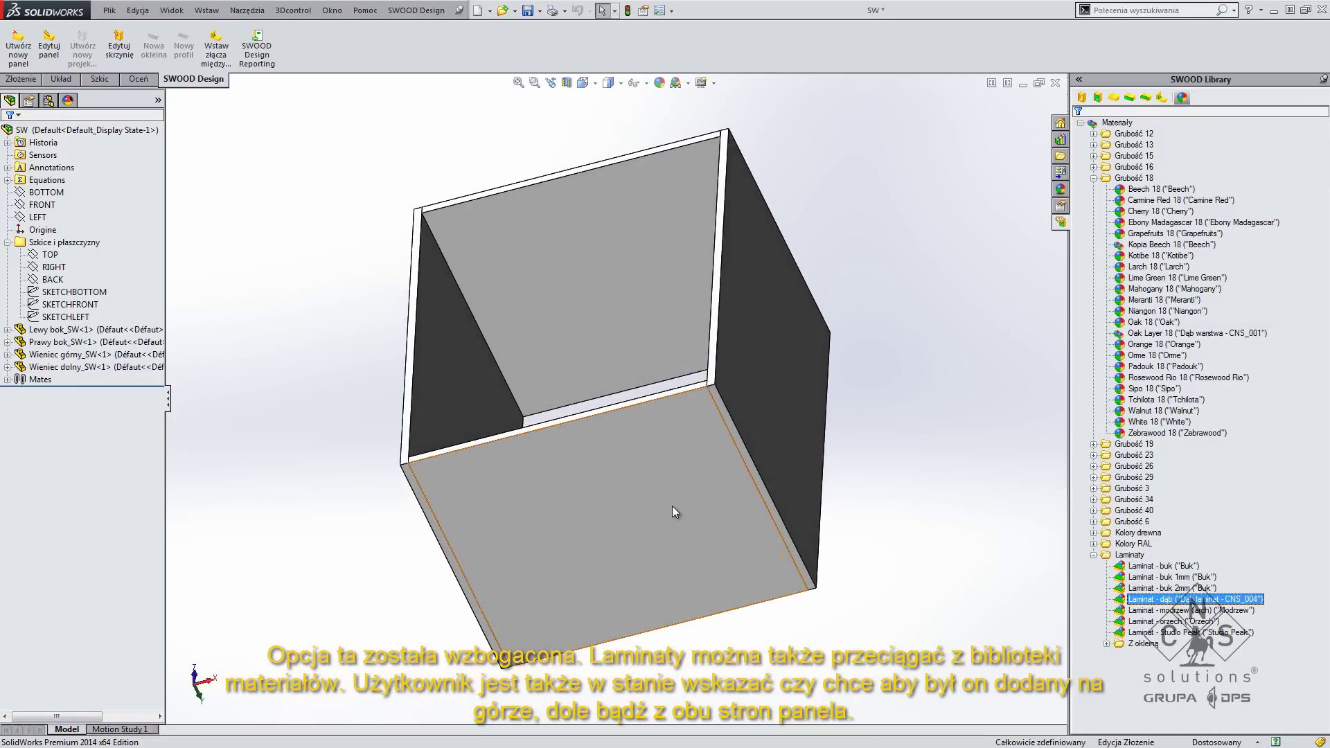
pyautogui.click(674, 540)
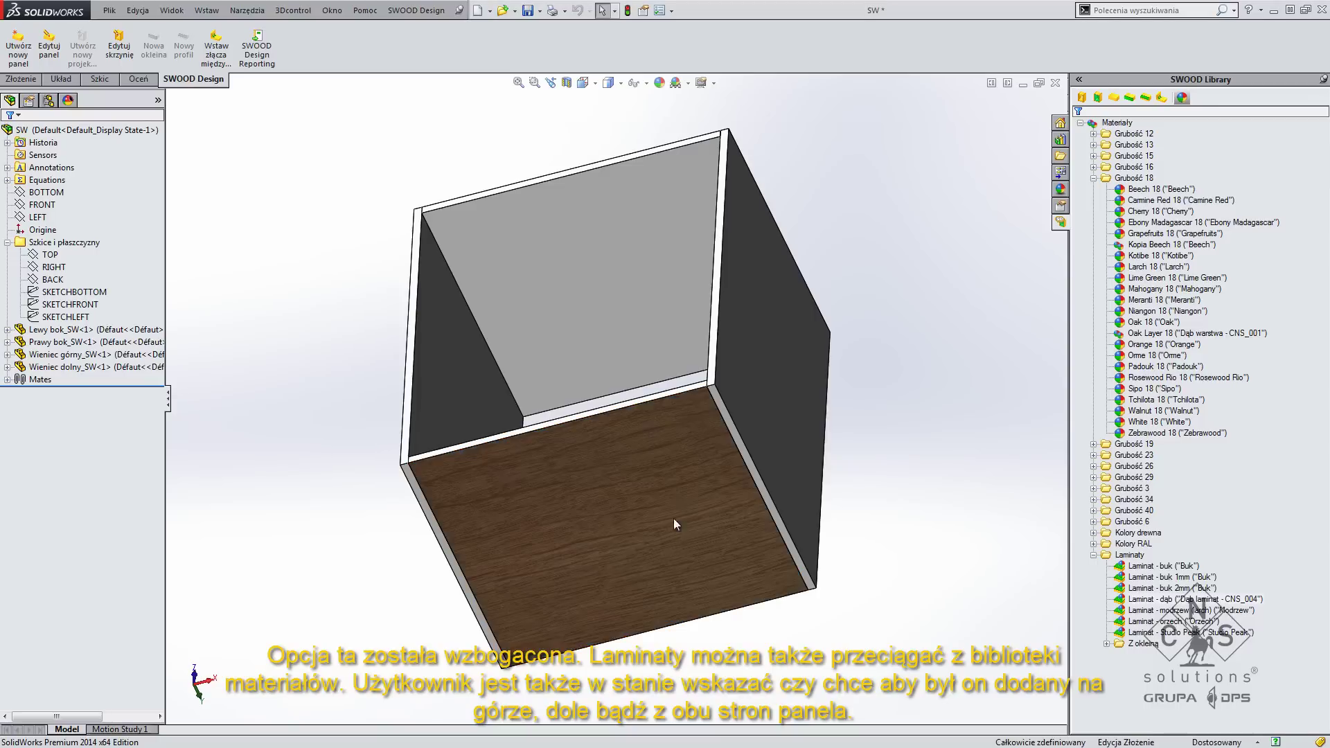
pyautogui.moveTo(1154, 604); pyautogui.dragTo(675, 305)
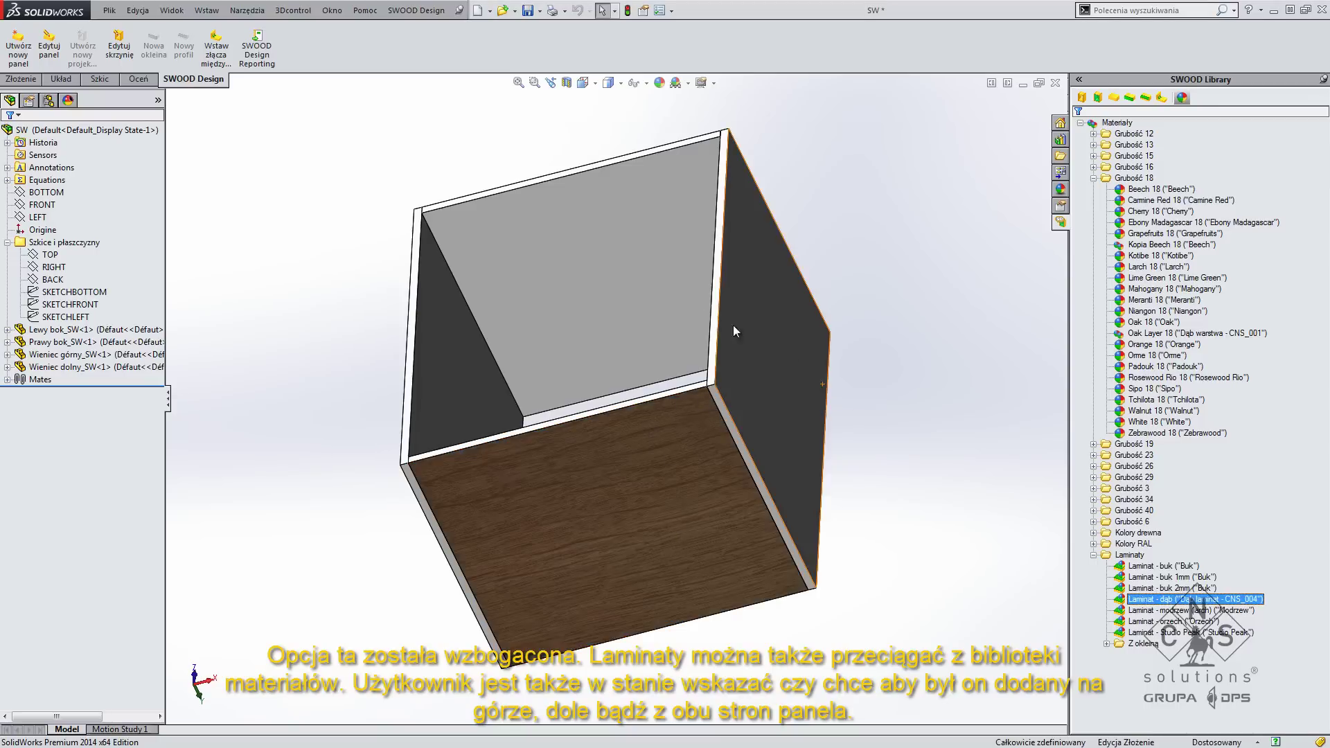
pyautogui.click(697, 330)
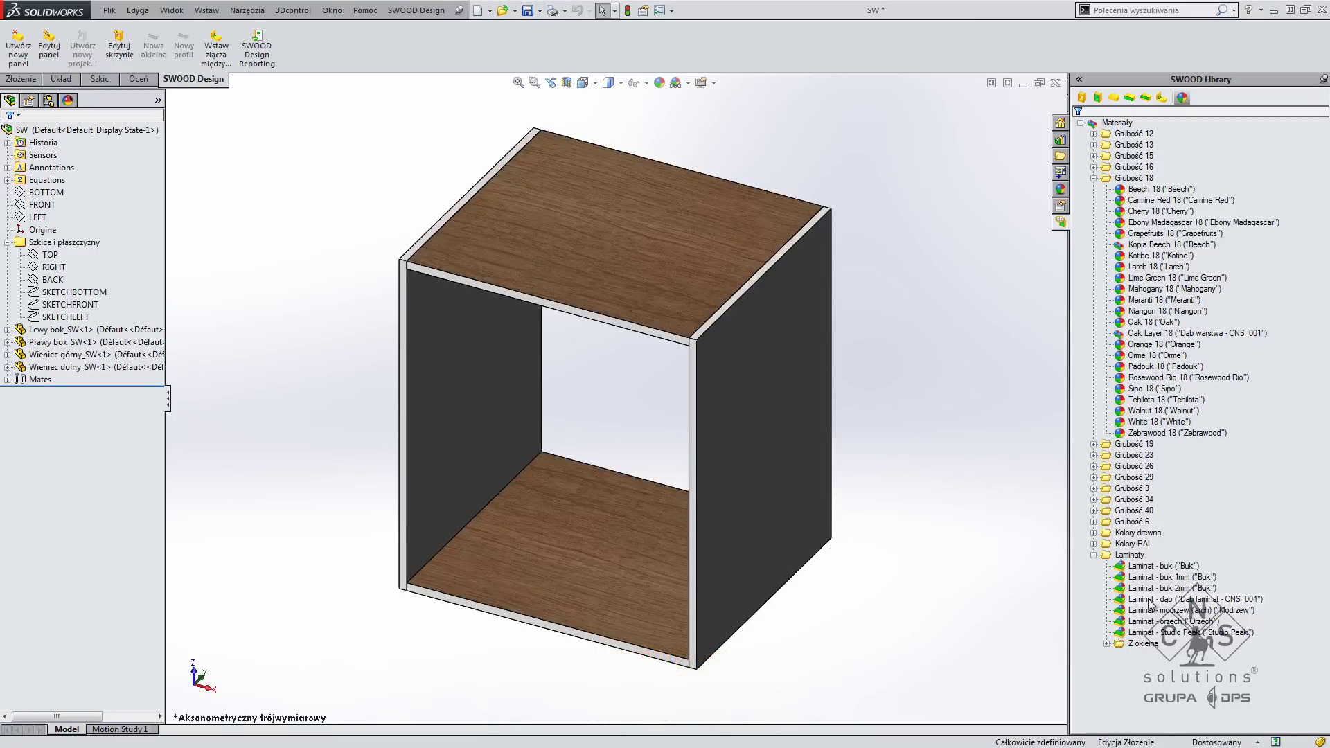
# - Apply the Laminat - dąb oak laminate to the left and right side panels
pyautogui.moveTo(1153, 599); pyautogui.dragTo(451, 400)
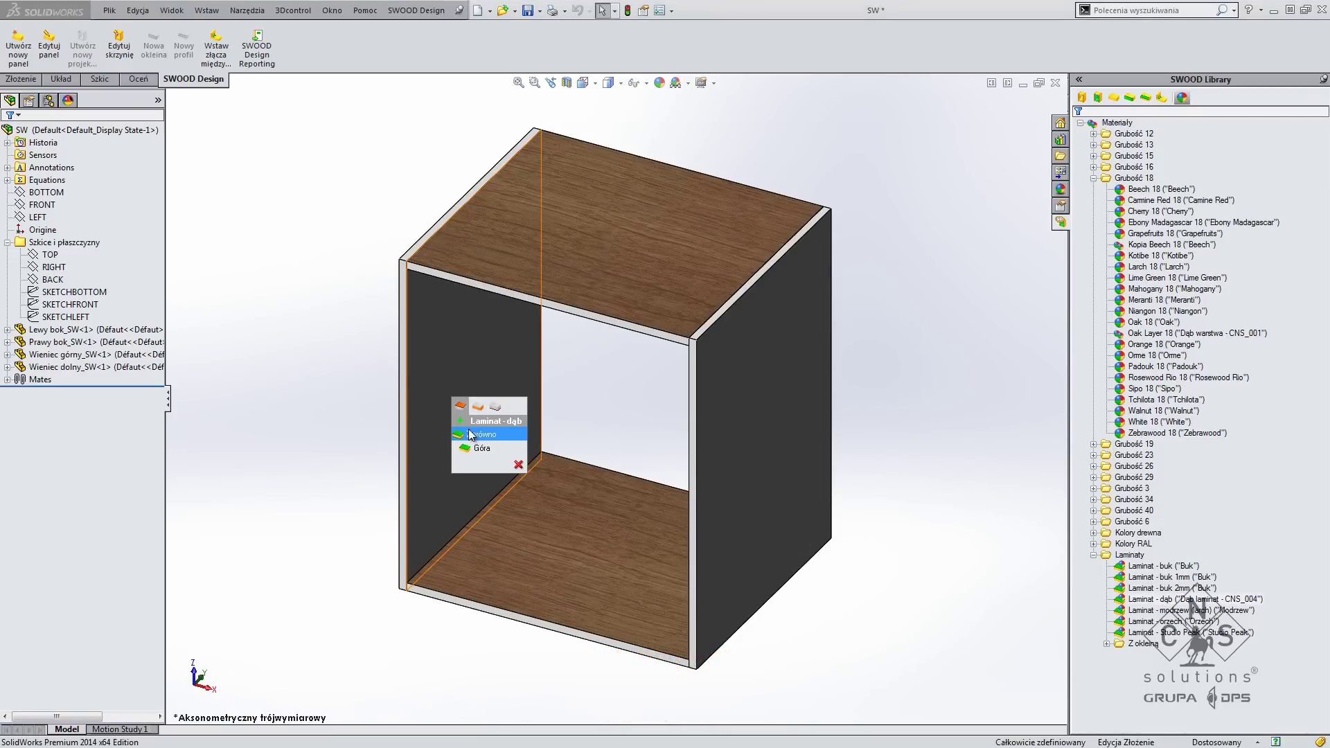
pyautogui.click(468, 431)
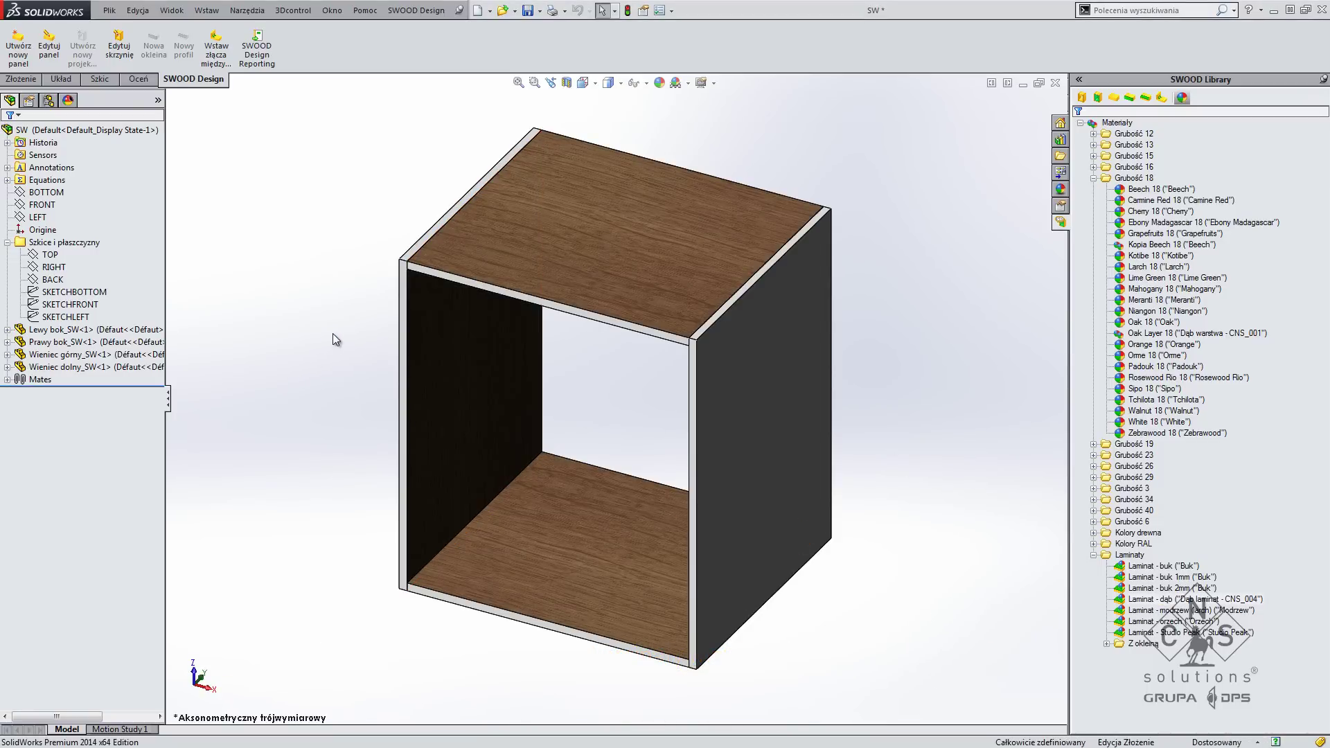
pyautogui.moveTo(332, 334)
pyautogui.mouseDown(button='middle')
pyautogui.moveTo(473, 336)
pyautogui.moveTo(342, 318)
pyautogui.moveTo(359, 320)
pyautogui.mouseUp(button='middle')
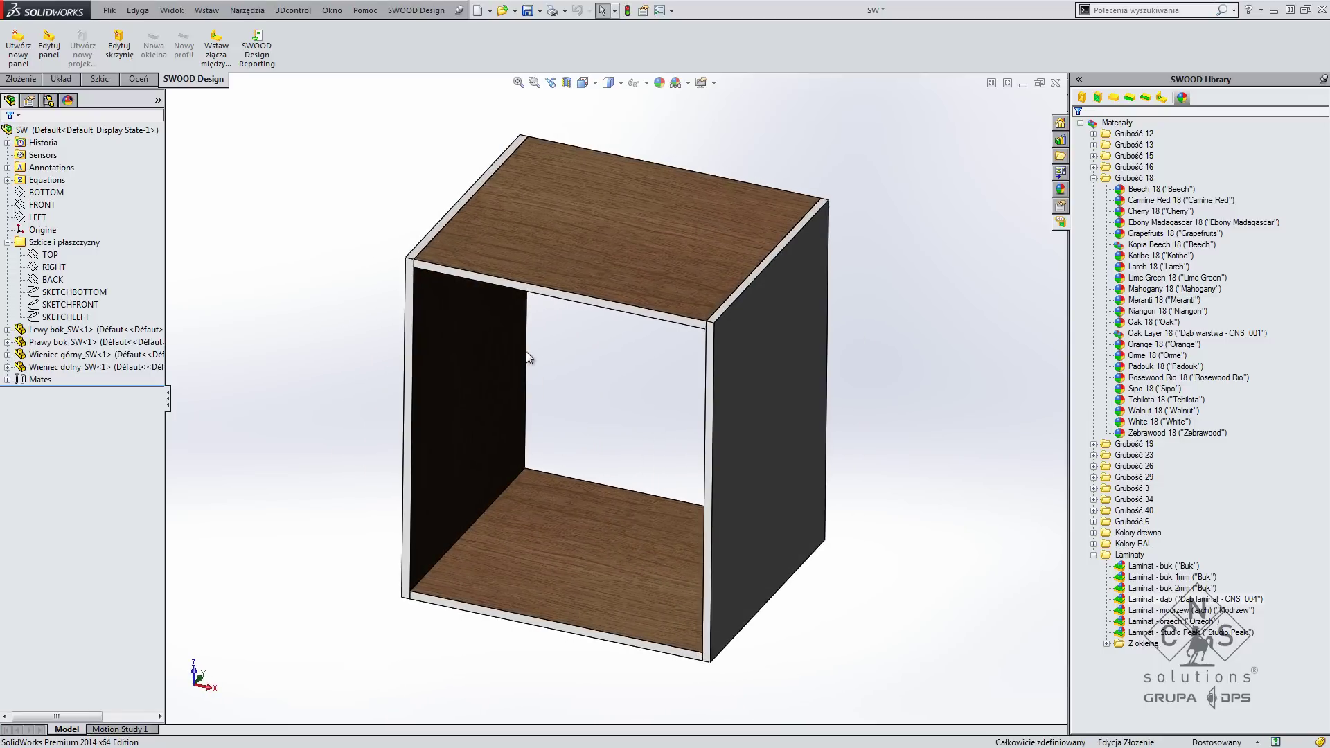
pyautogui.click(1198, 600)
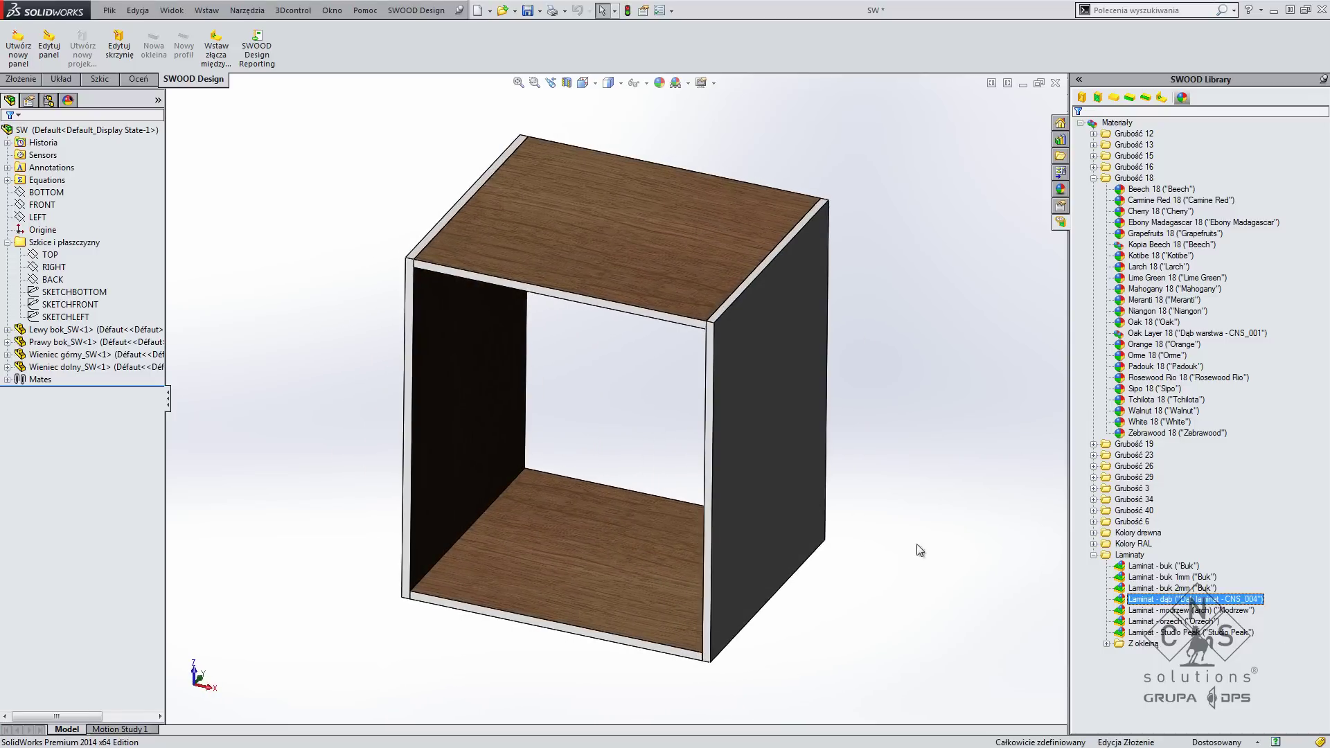
pyautogui.click(736, 400)
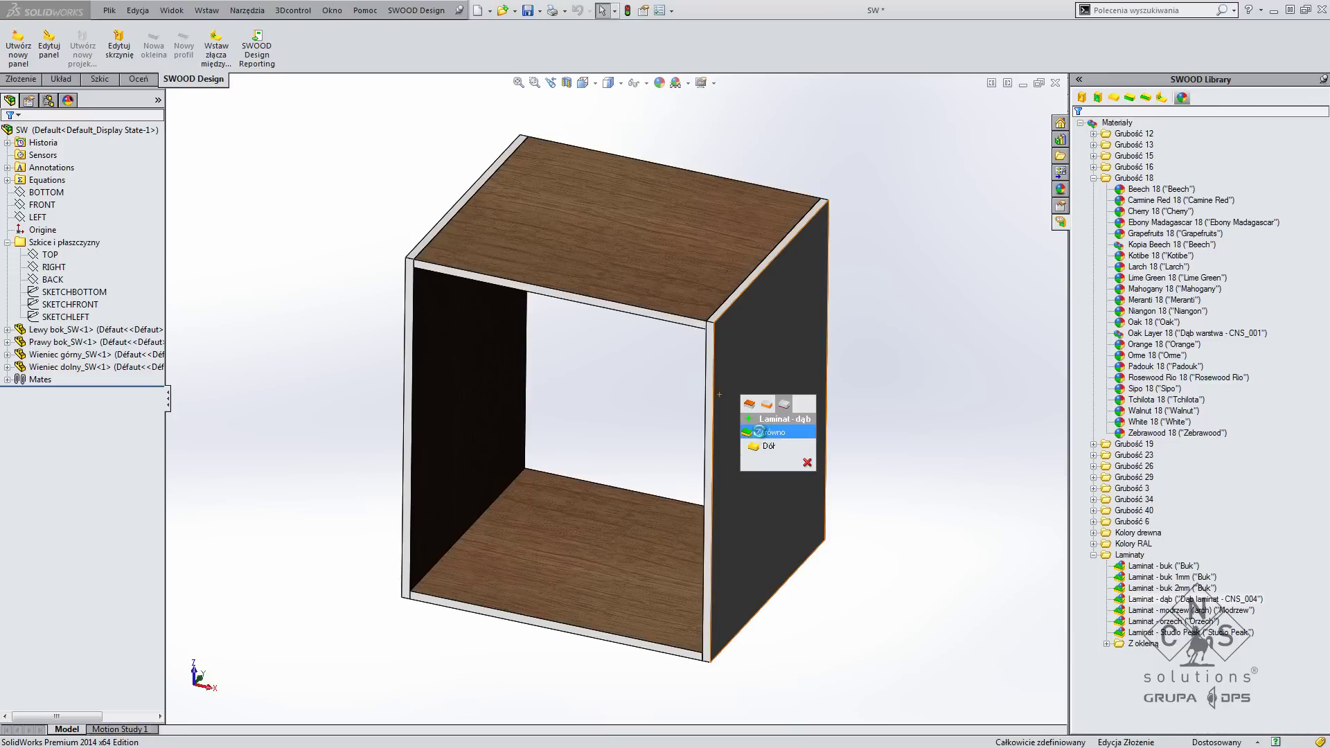
pyautogui.moveTo(902, 395)
pyautogui.mouseDown(button='middle')
pyautogui.moveTo(796, 368)
pyautogui.moveTo(970, 334)
pyautogui.moveTo(831, 341)
pyautogui.mouseUp(button='middle')
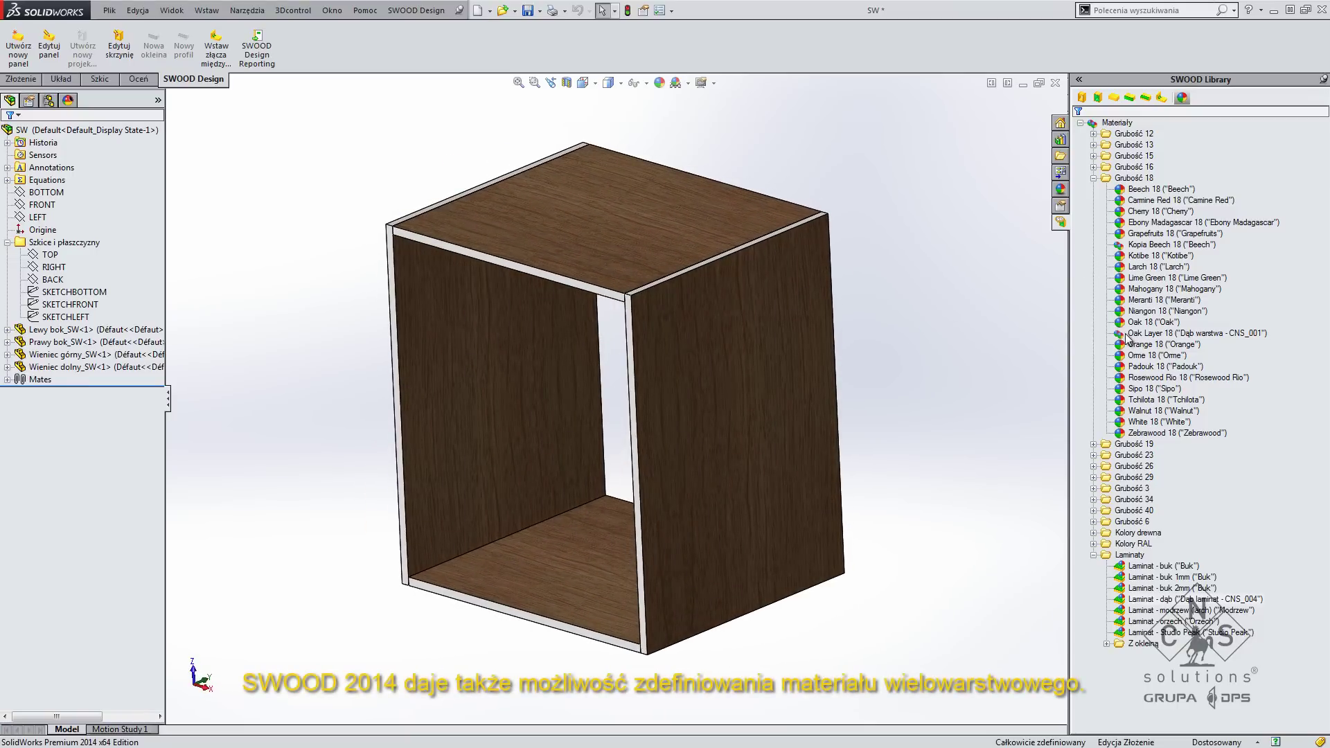
pyautogui.rightClick(1182, 337)
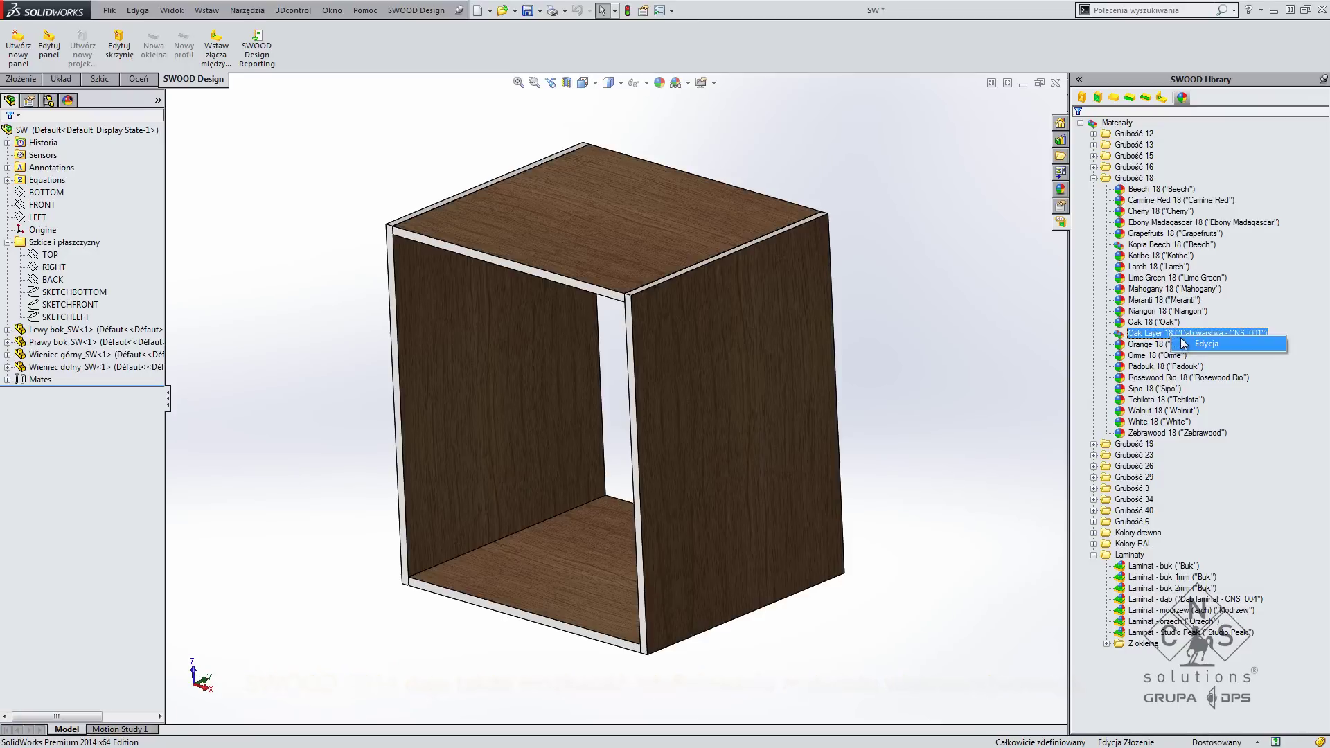
pyautogui.click(1184, 343)
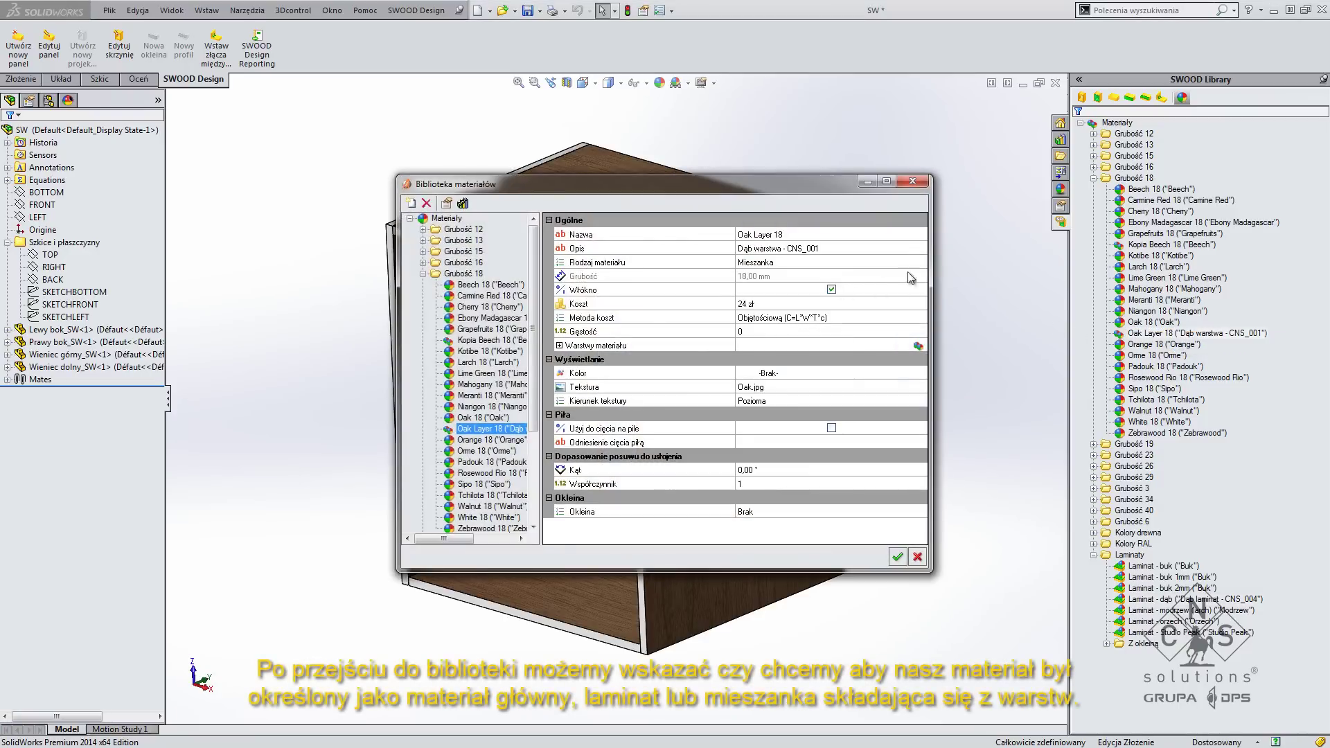
pyautogui.click(921, 263)
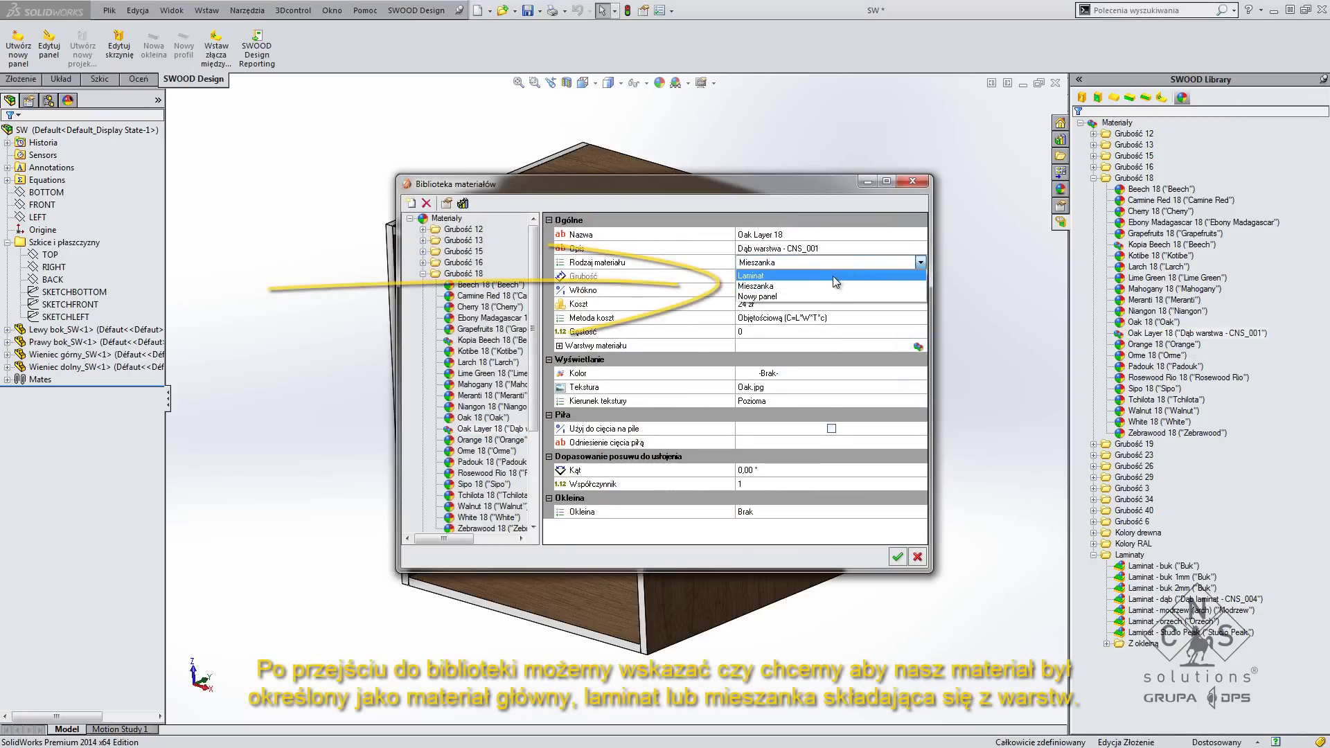
pyautogui.click(818, 288)
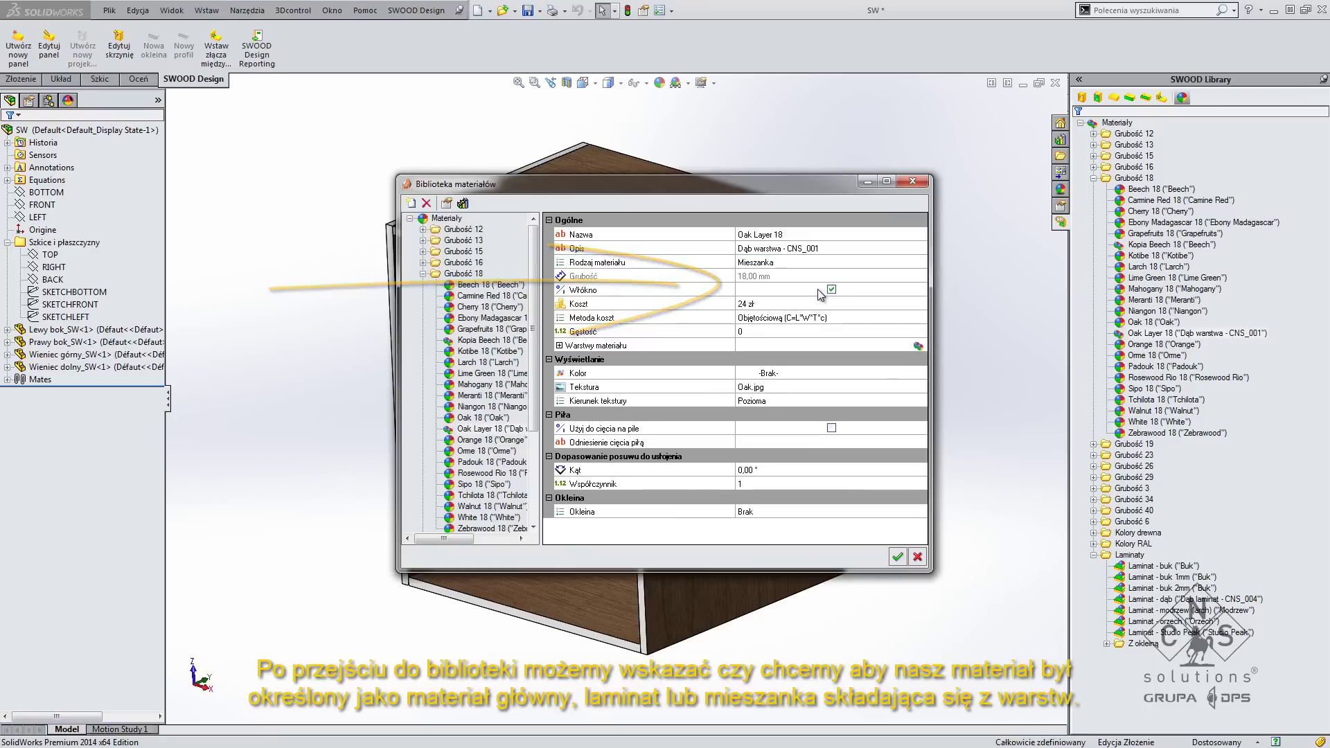
pyautogui.click(916, 345)
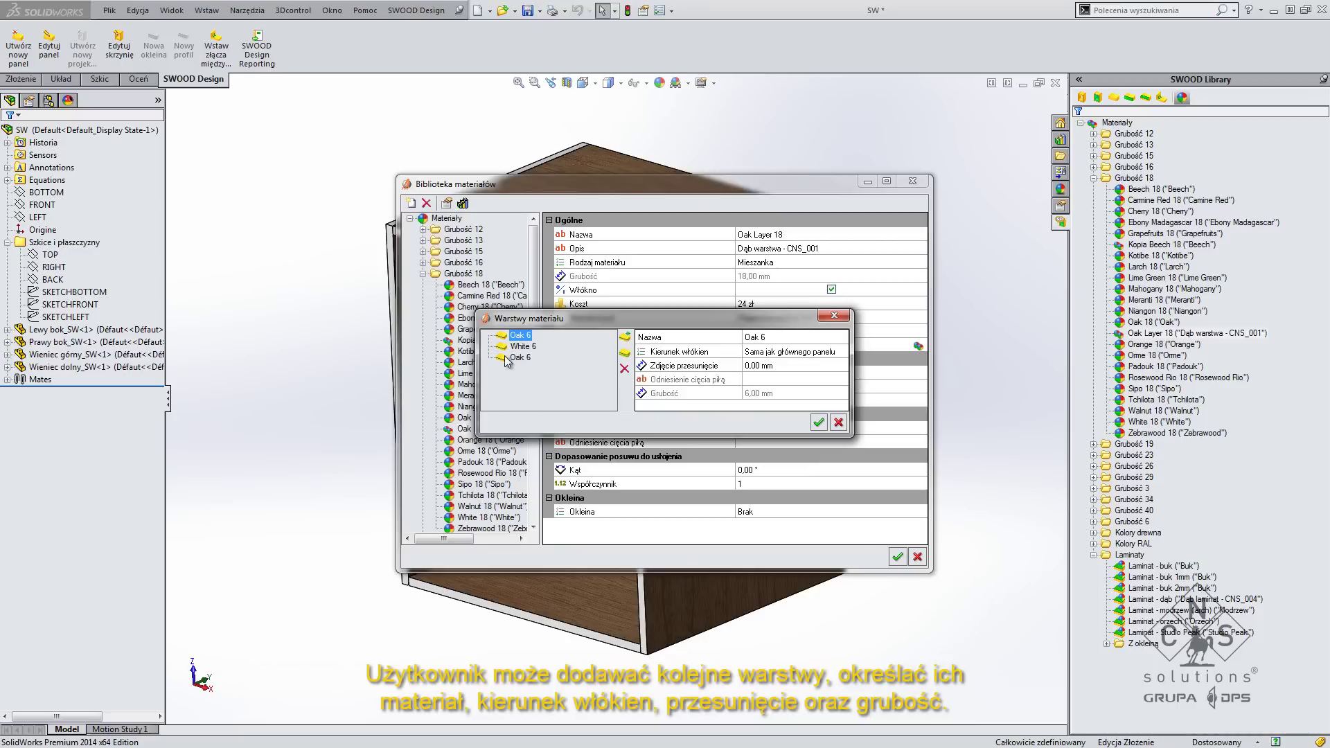
pyautogui.click(818, 423)
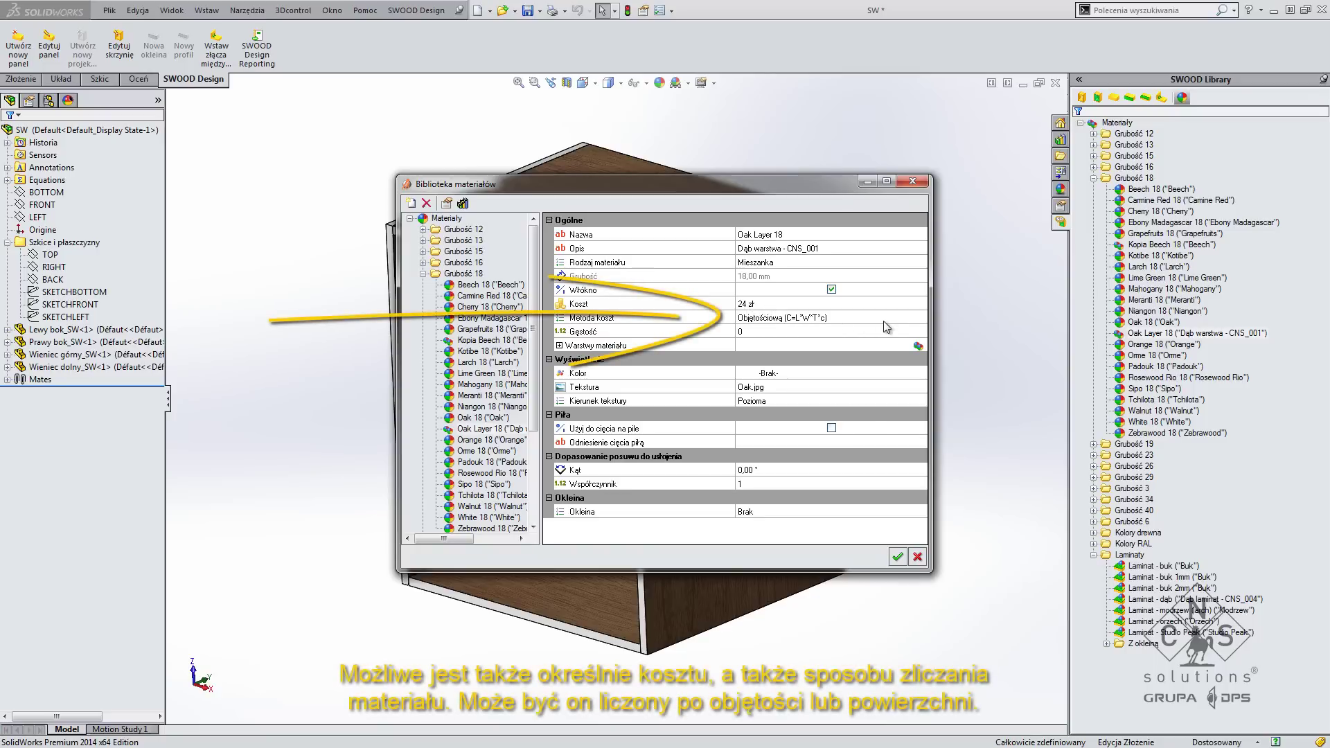
pyautogui.click(774, 317)
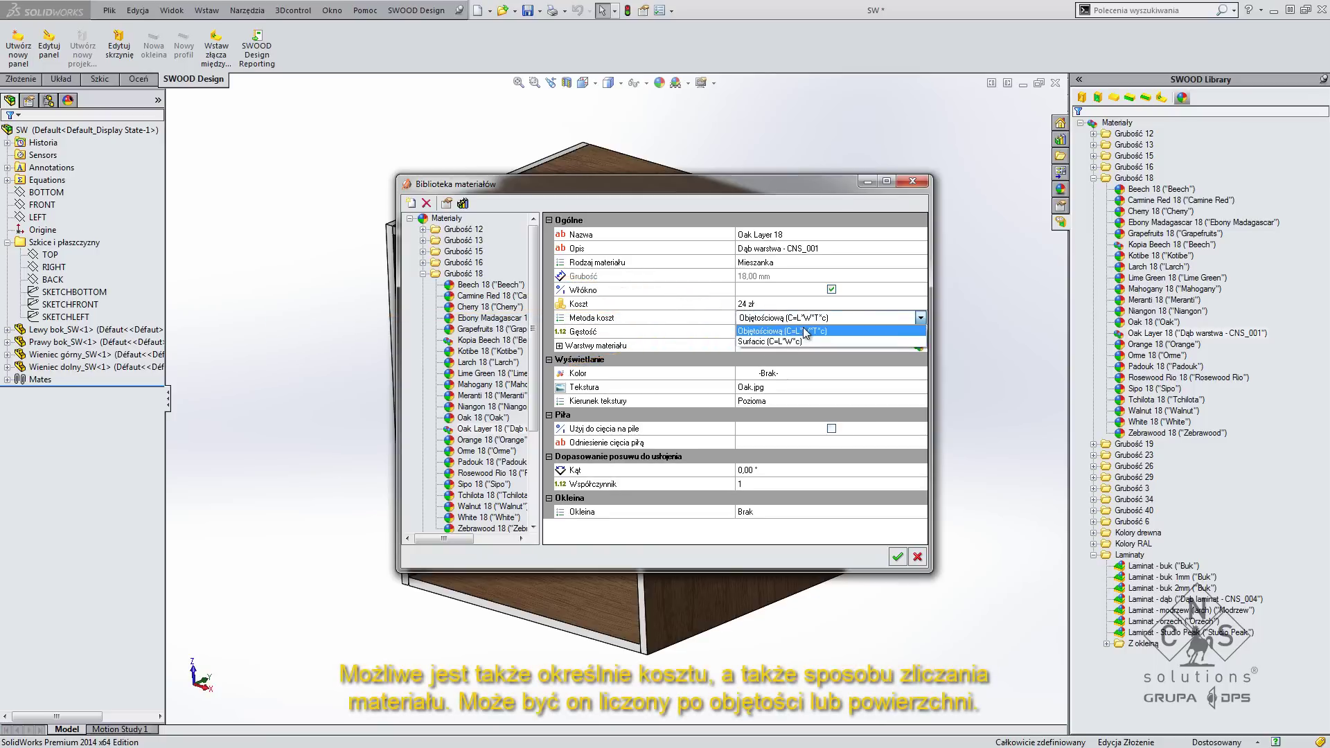
pyautogui.click(804, 329)
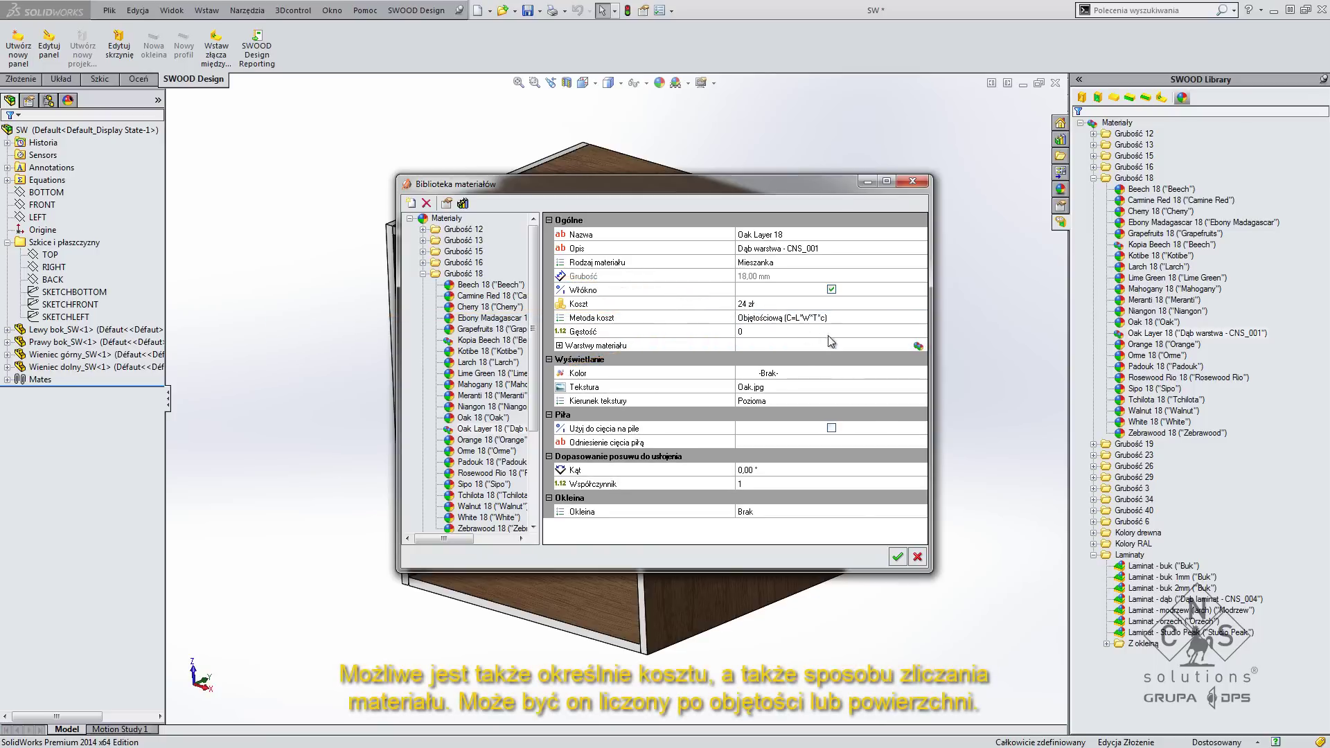
pyautogui.click(898, 557)
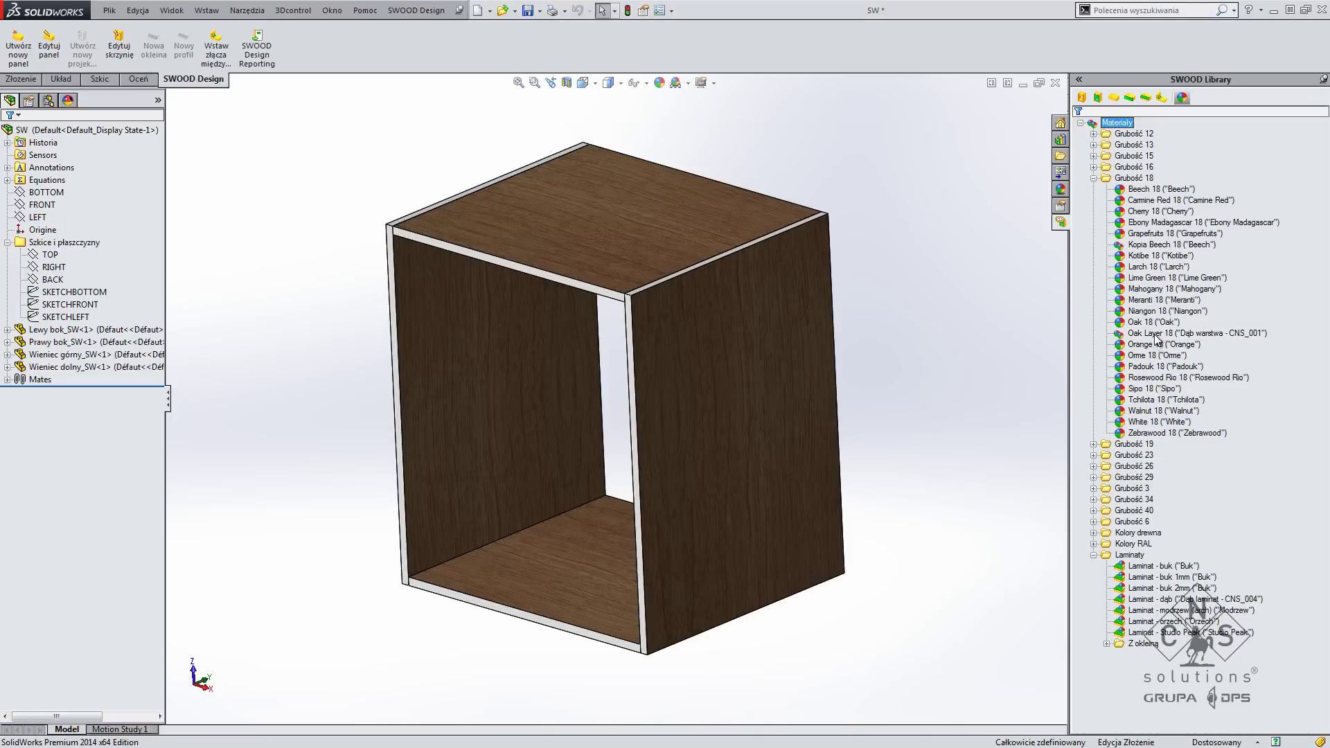
# - Drag Oak Layer 18 onto the top panel and then the bottom panel
pyautogui.moveTo(1156, 339); pyautogui.dragTo(564, 234)
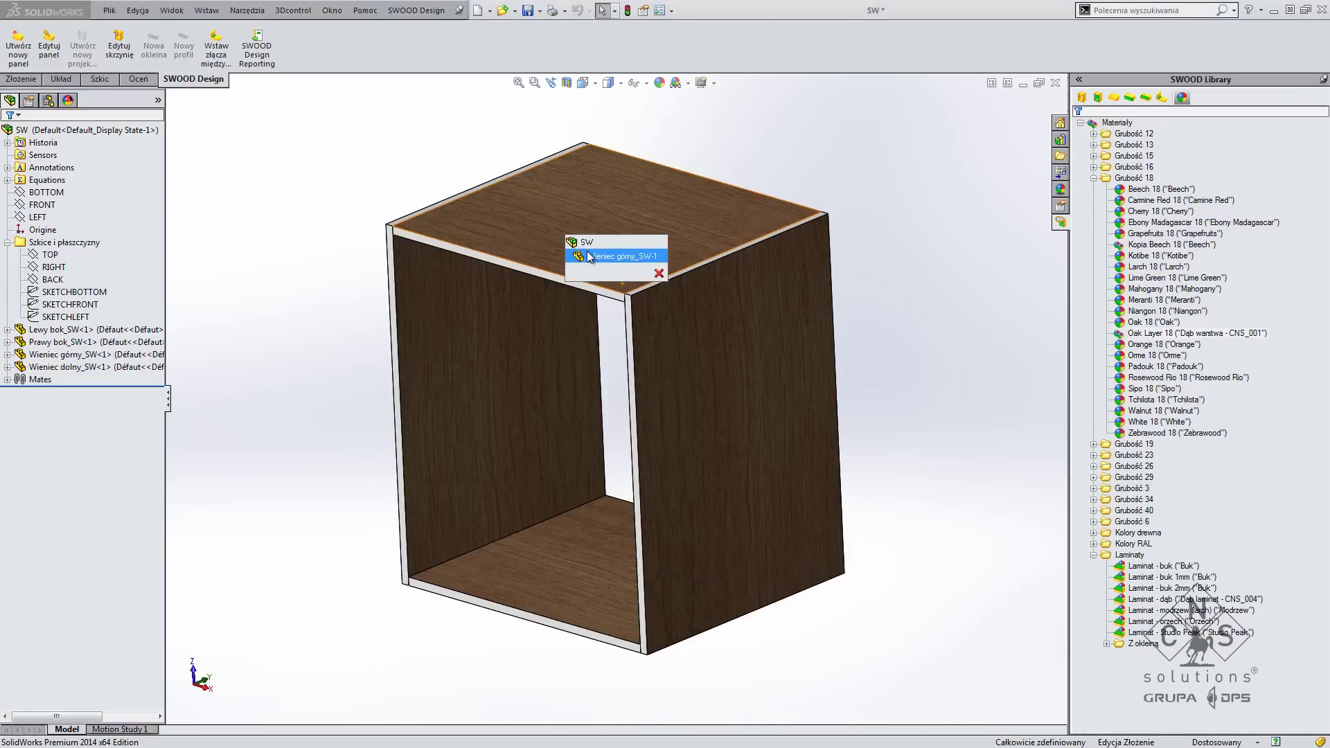
pyautogui.click(588, 255)
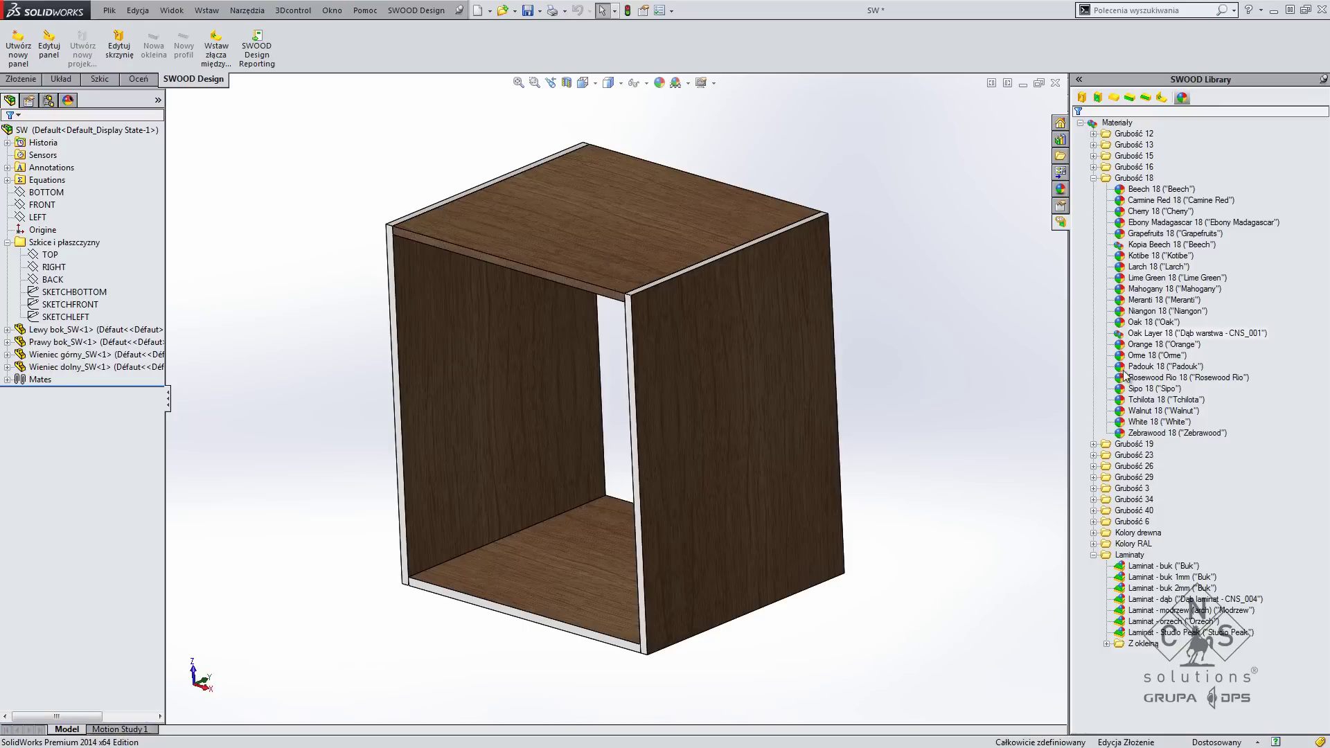
pyautogui.moveTo(1168, 338); pyautogui.dragTo(589, 571)
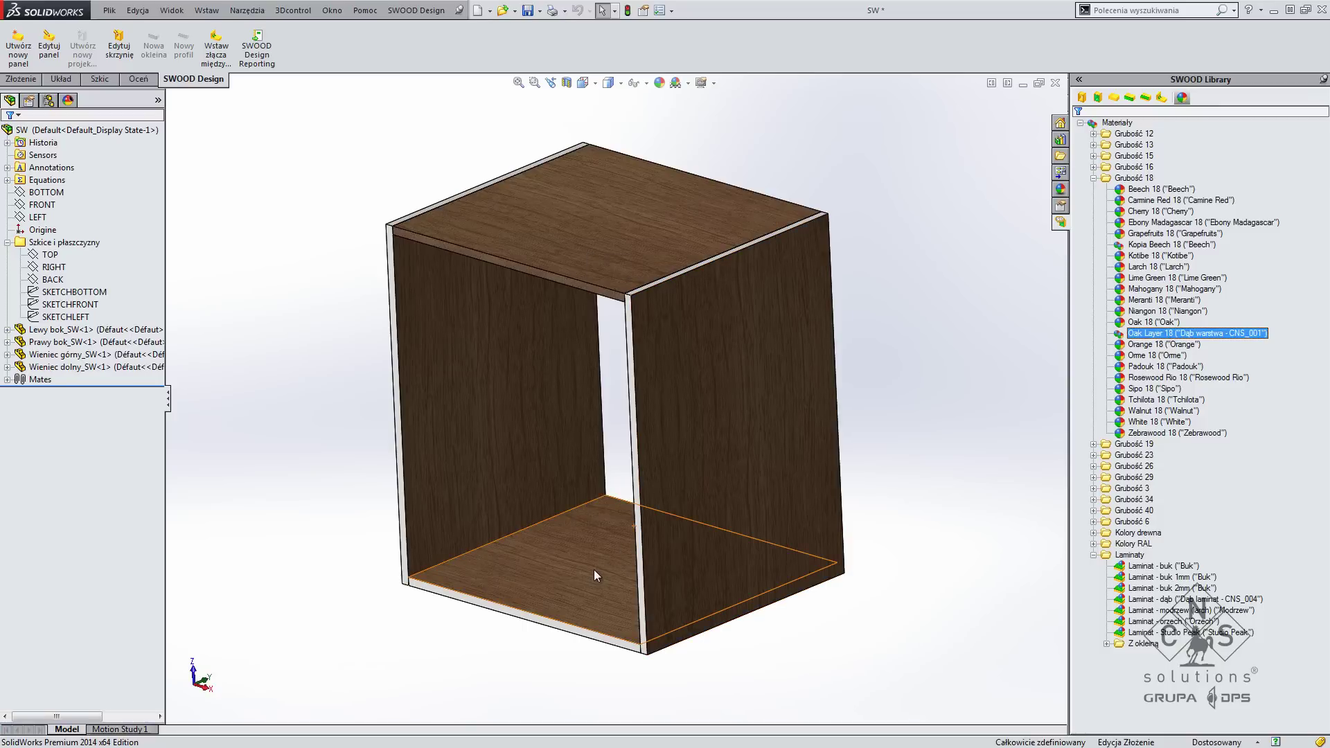
pyautogui.click(619, 590)
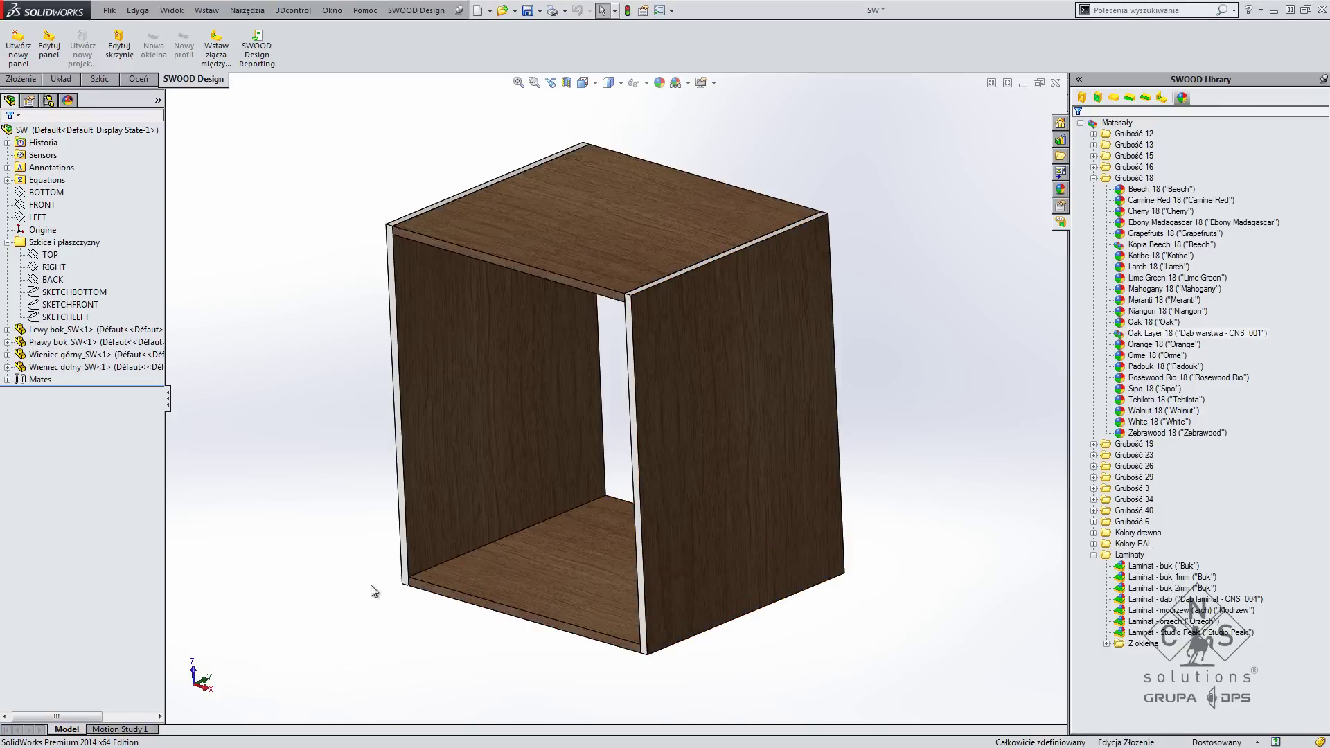
# - Open the top panel's settings, set its stock extension to 2 mm, and confirm
pyautogui.click(549, 229)
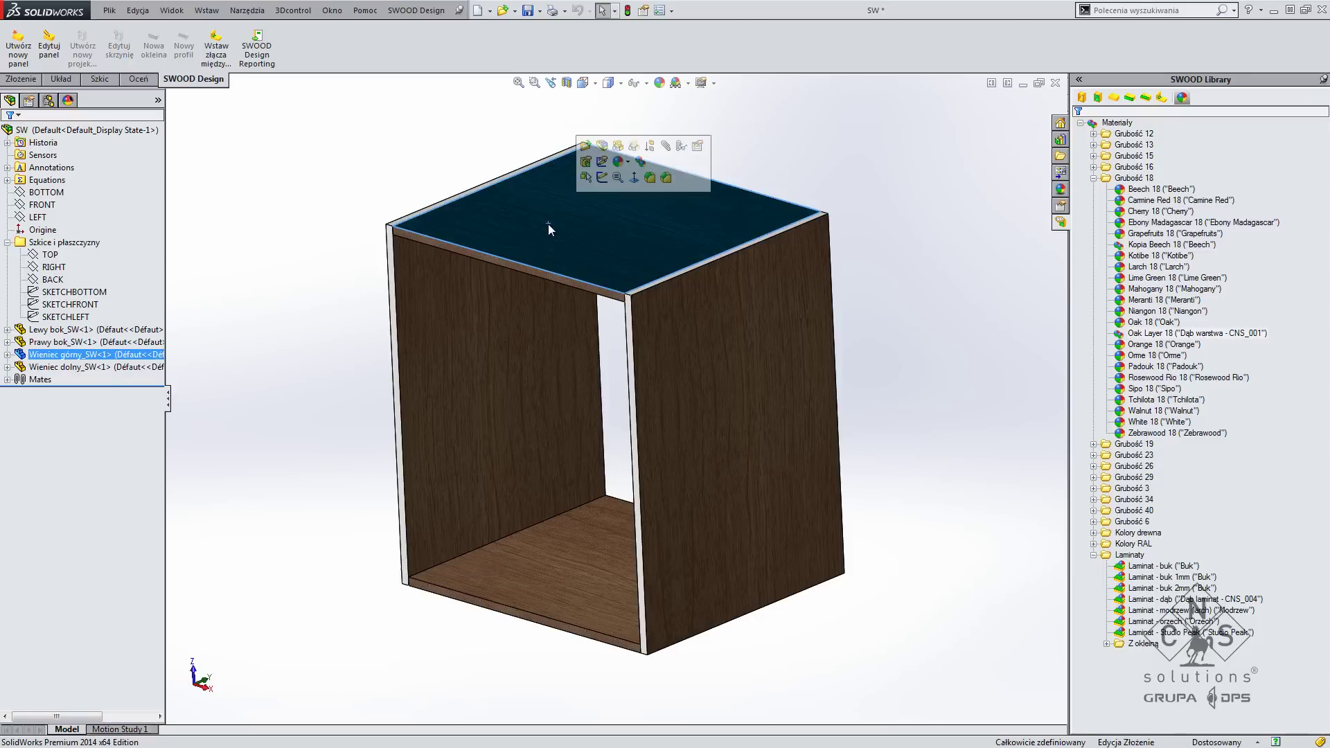
pyautogui.click(48, 45)
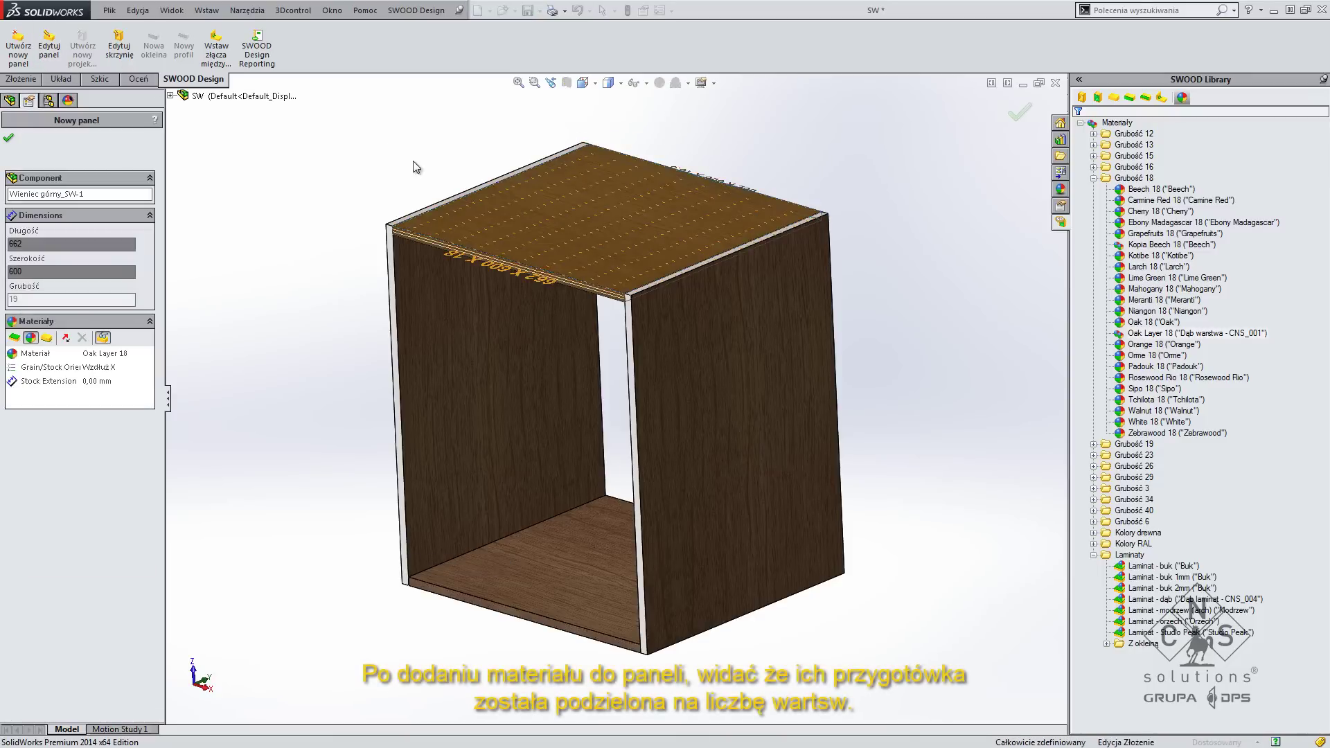
pyautogui.scroll(-2, 549, 305)
pyautogui.scroll(-3, 630, 346)
pyautogui.scroll(-2, 636, 367)
pyautogui.moveTo(636, 367); pyautogui.dragTo(652, 325, button='middle')
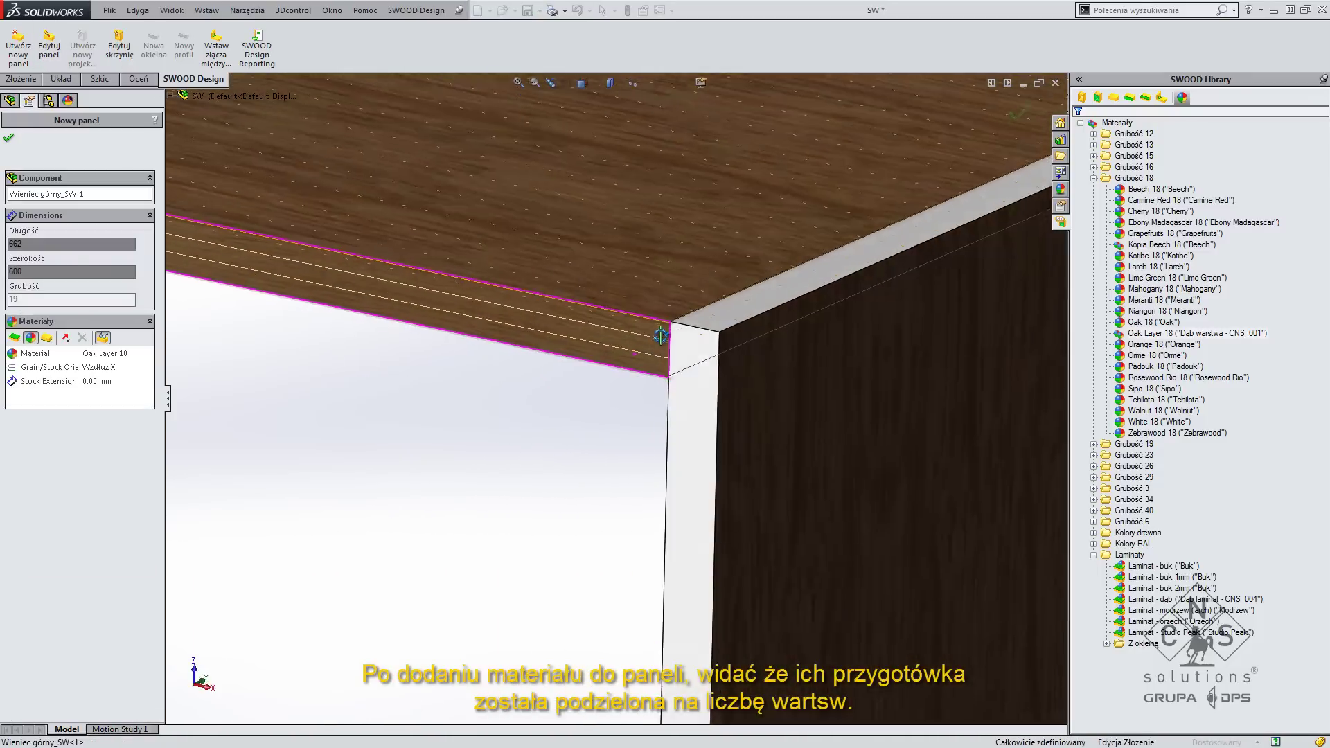
pyautogui.scroll(2, 618, 349)
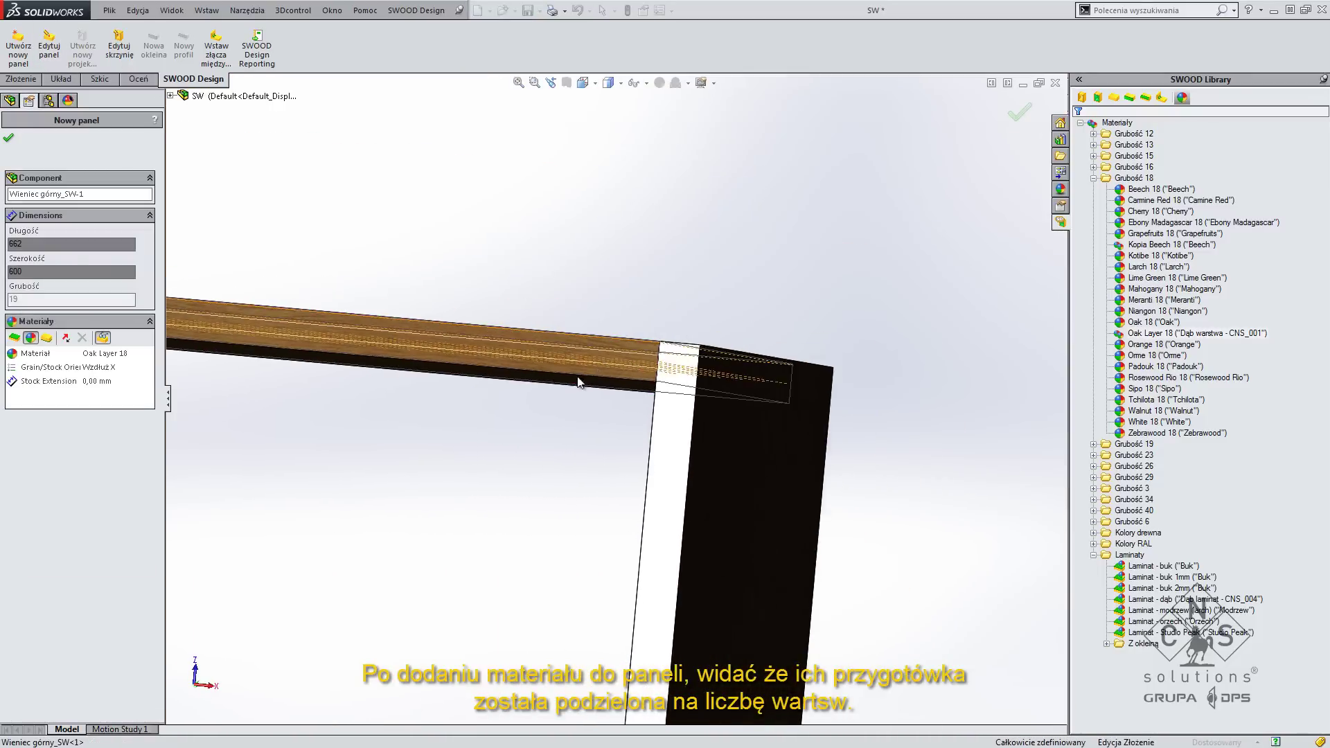
pyautogui.scroll(2, 377, 372)
pyautogui.moveTo(377, 372); pyautogui.dragTo(338, 446, button='middle')
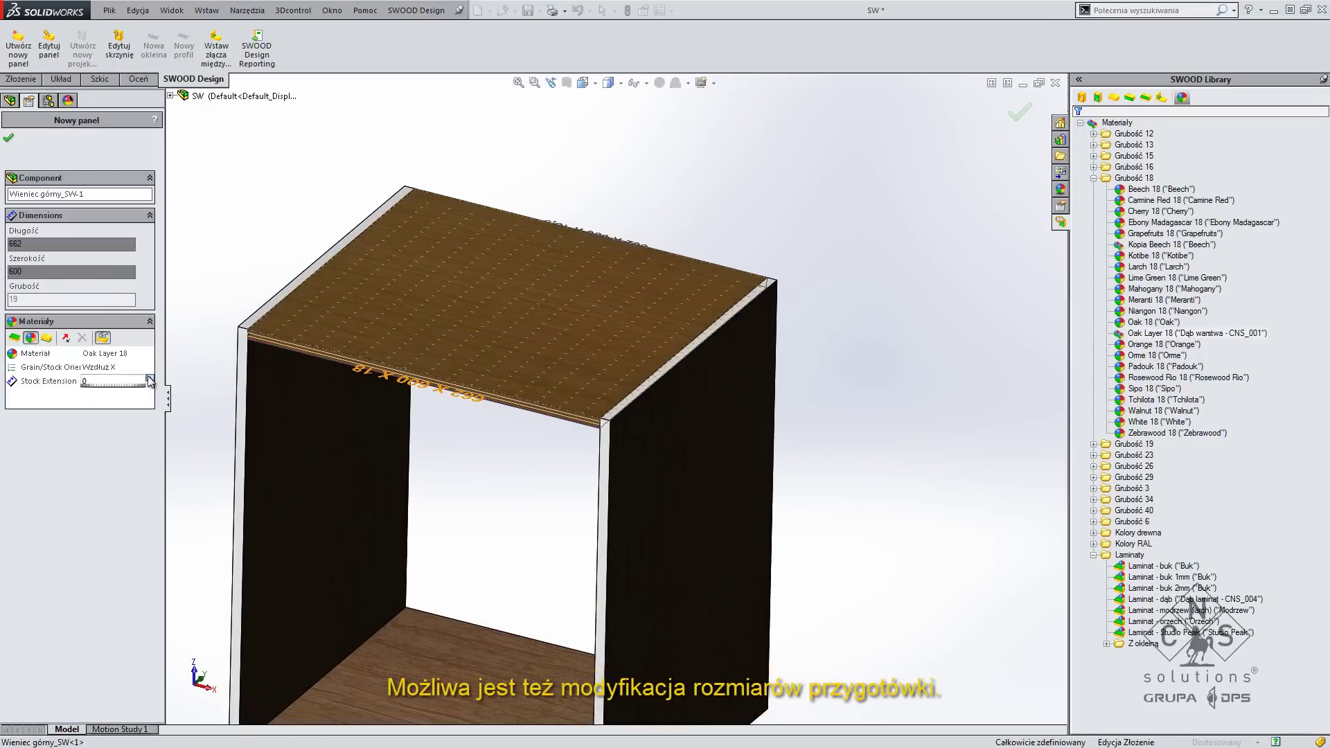
pyautogui.click(148, 378)
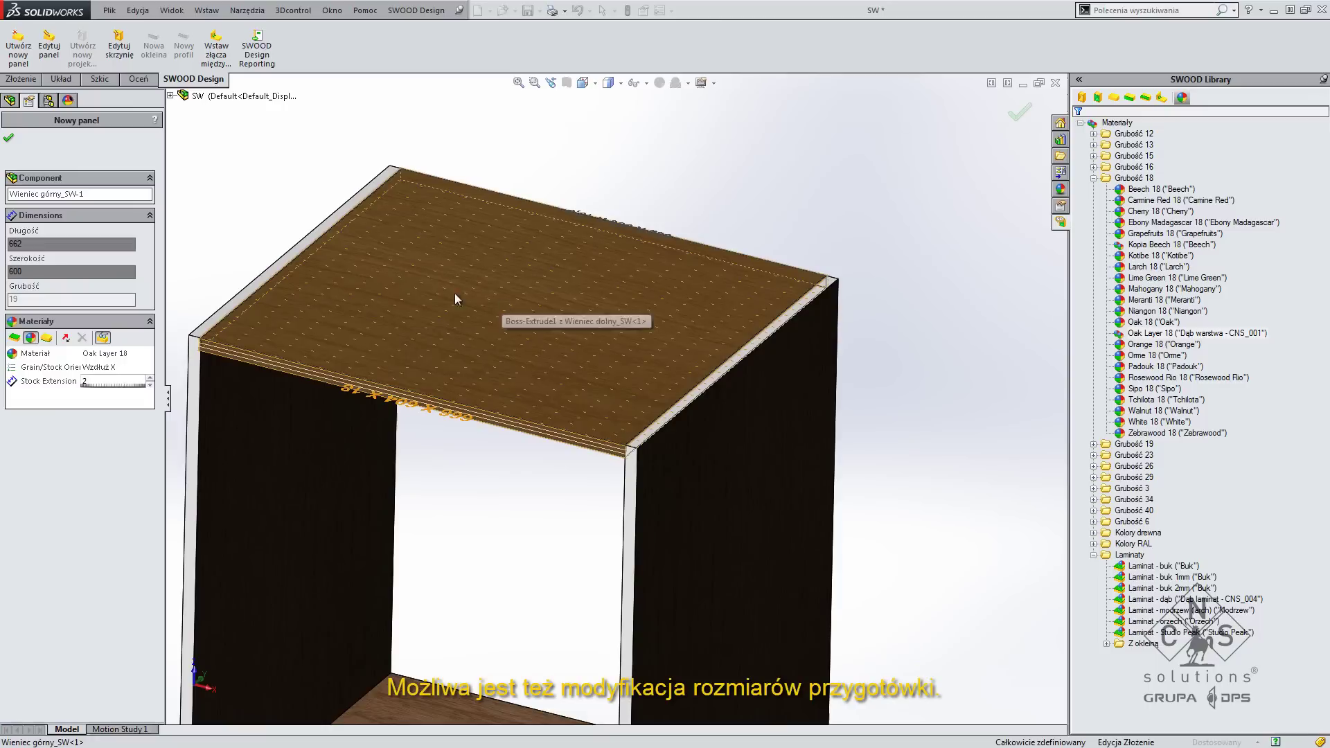
pyautogui.click(9, 137)
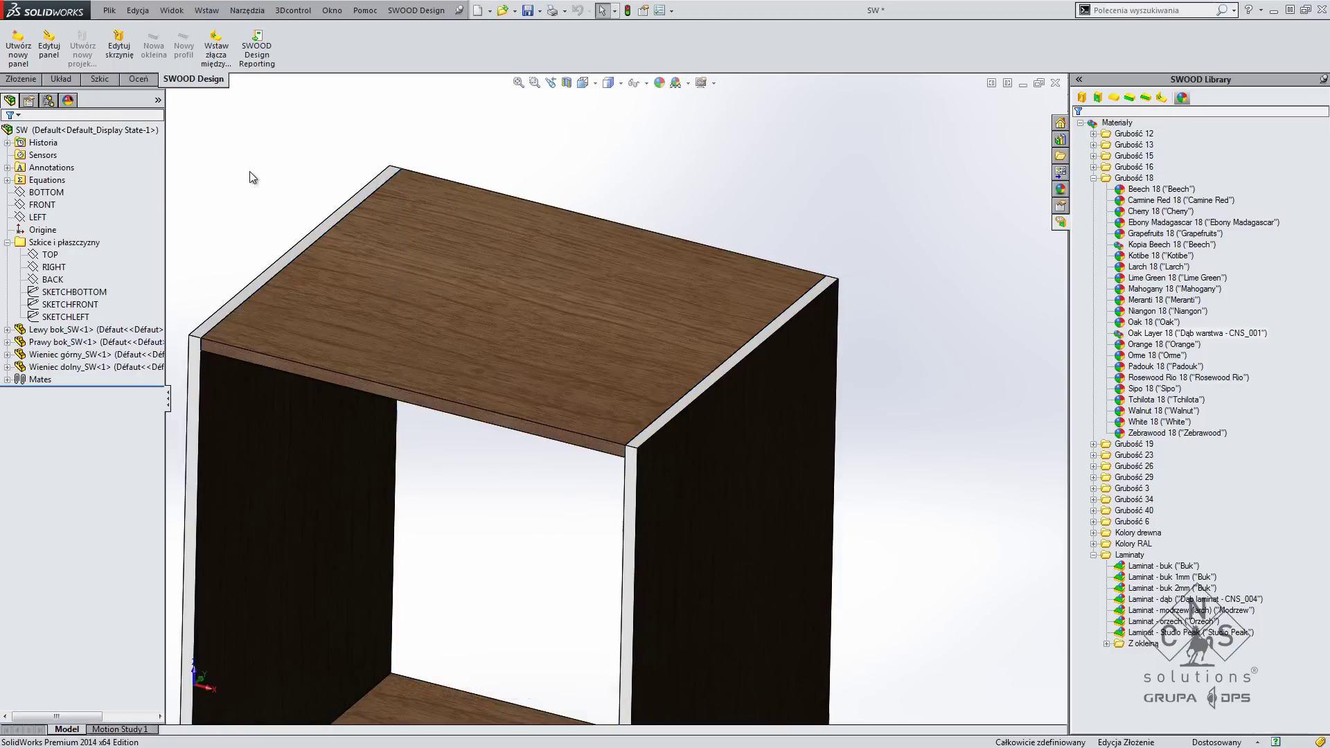
# - From Biblioteka oklein, apply Dąb 0.5mm to both side panels' front edges, then launch SWOOD reporting
pyautogui.click(1130, 98)
pyautogui.moveTo(1125, 166); pyautogui.dragTo(754, 279)
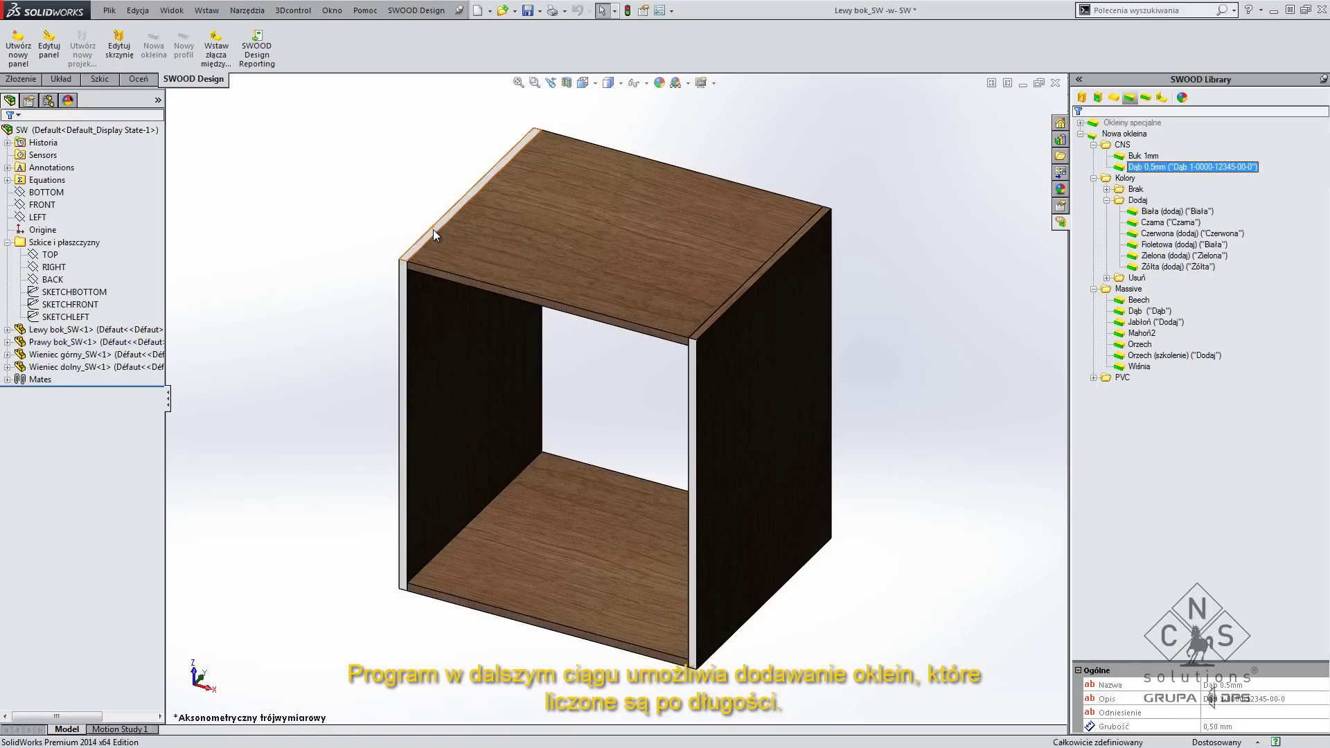
pyautogui.moveTo(1206, 170); pyautogui.dragTo(689, 354)
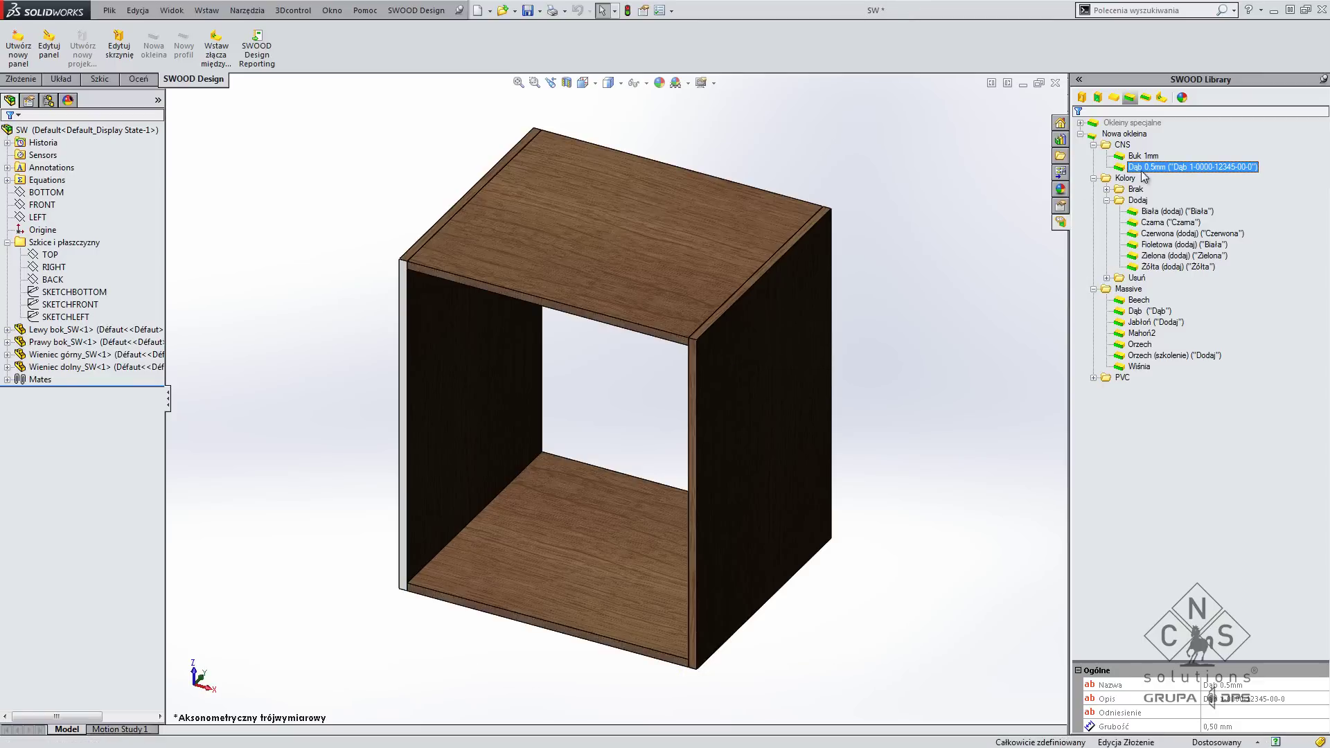
pyautogui.moveTo(407, 286); pyautogui.dragTo(408, 287)
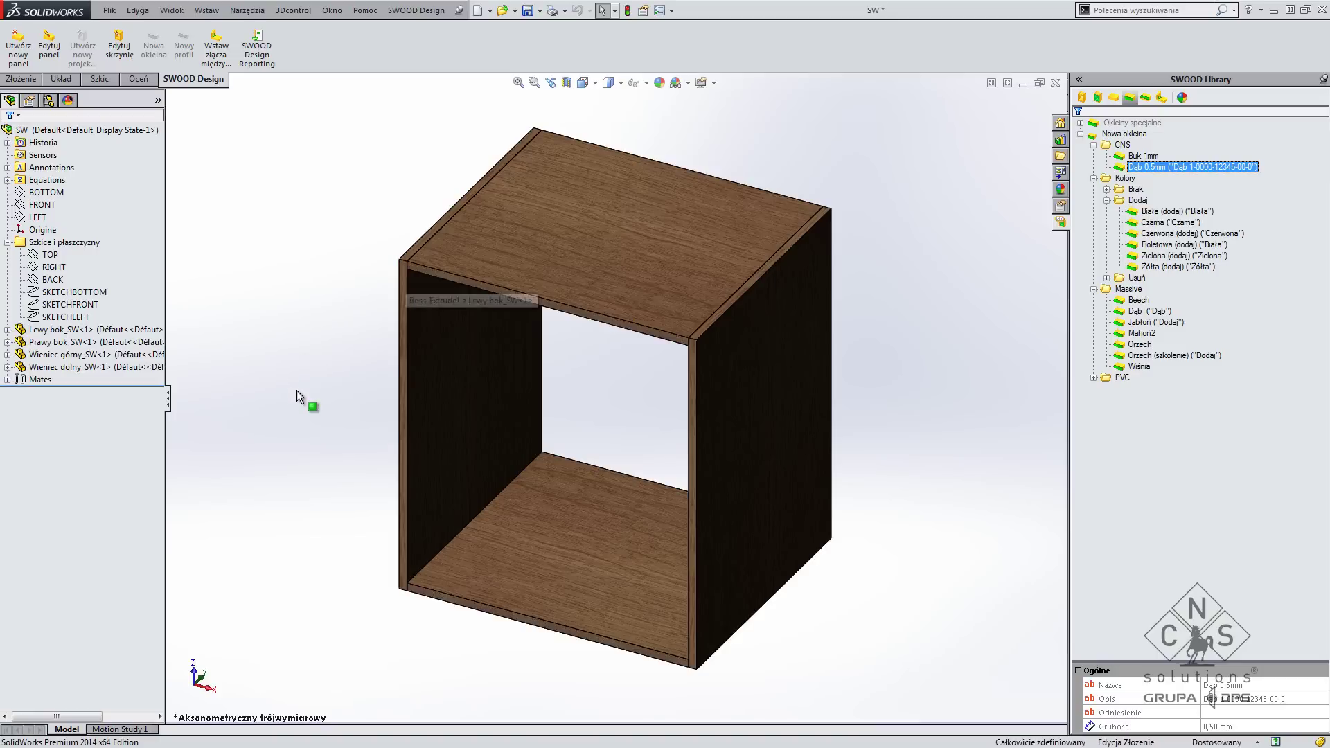
pyautogui.click(267, 66)
# - Generate the report, clearing old exports, and open the WEB_REPORT_STOCKS stock list of blanks
pyautogui.click(614, 413)
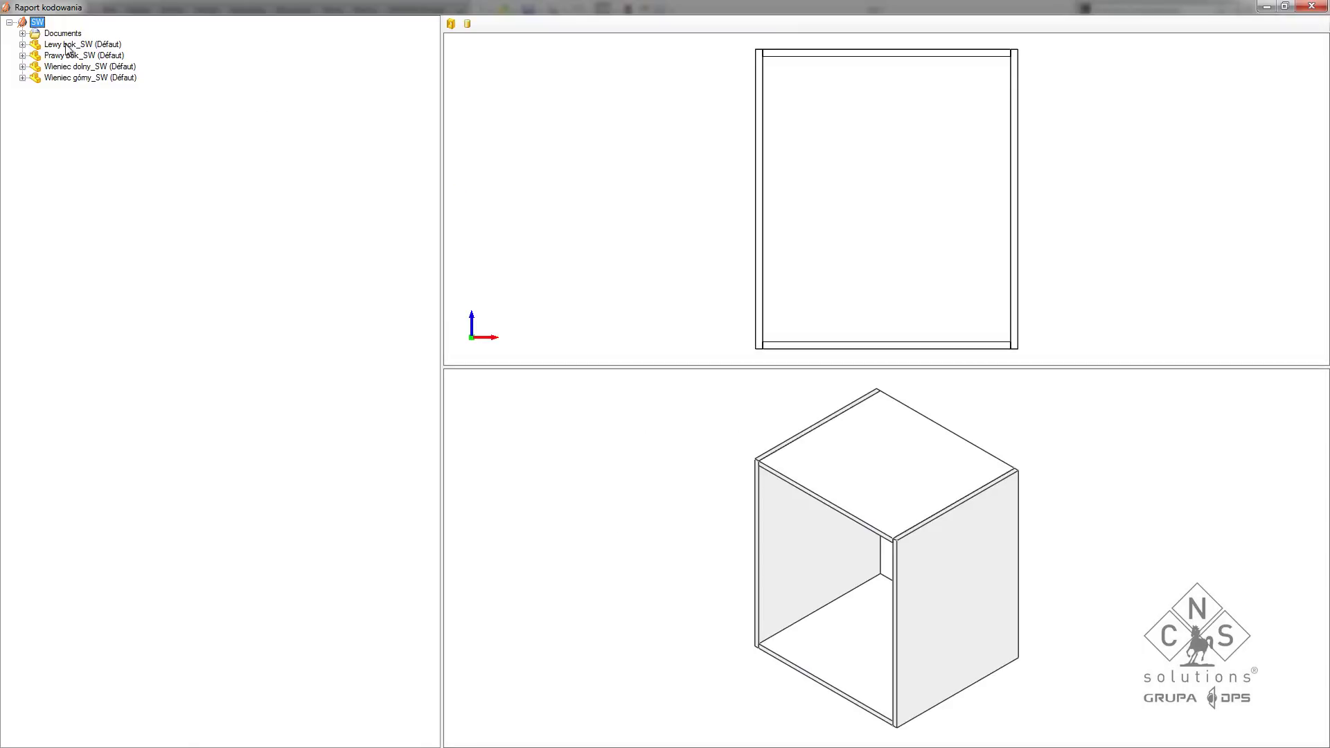
pyautogui.click(22, 34)
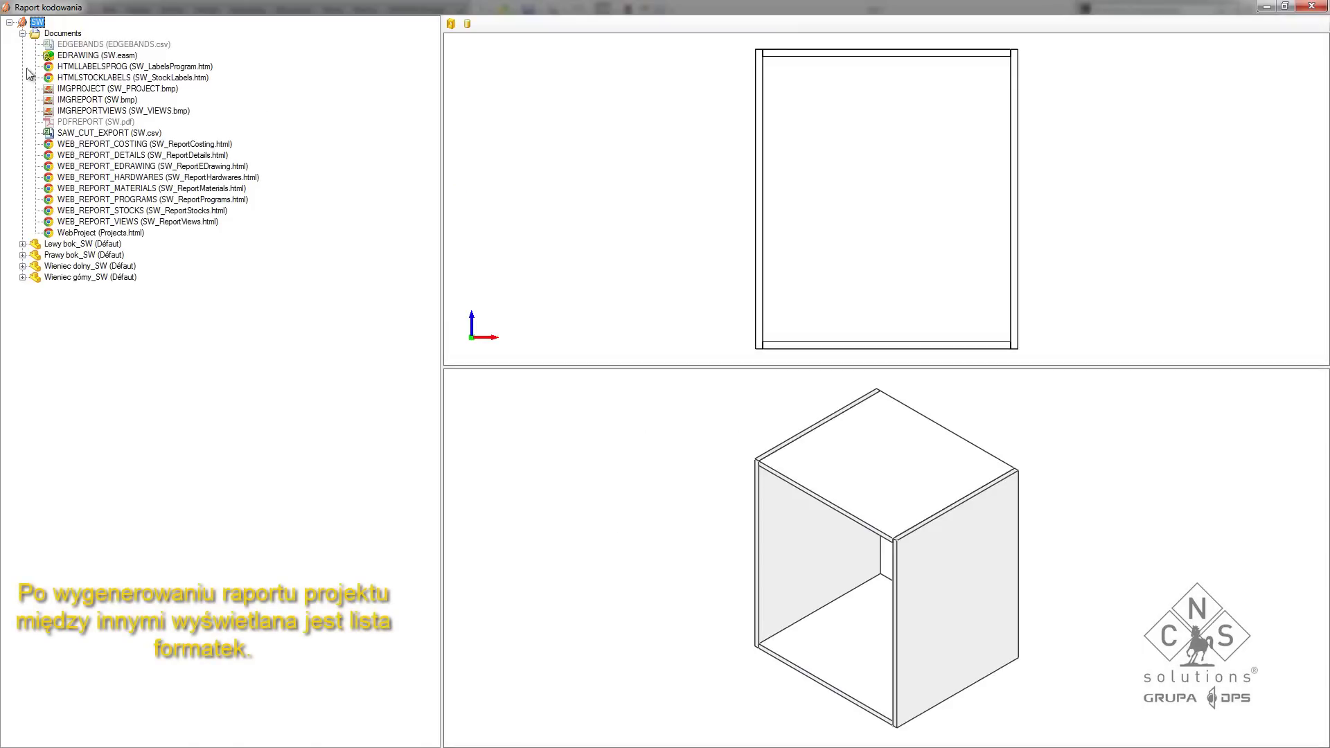
pyautogui.click(162, 211)
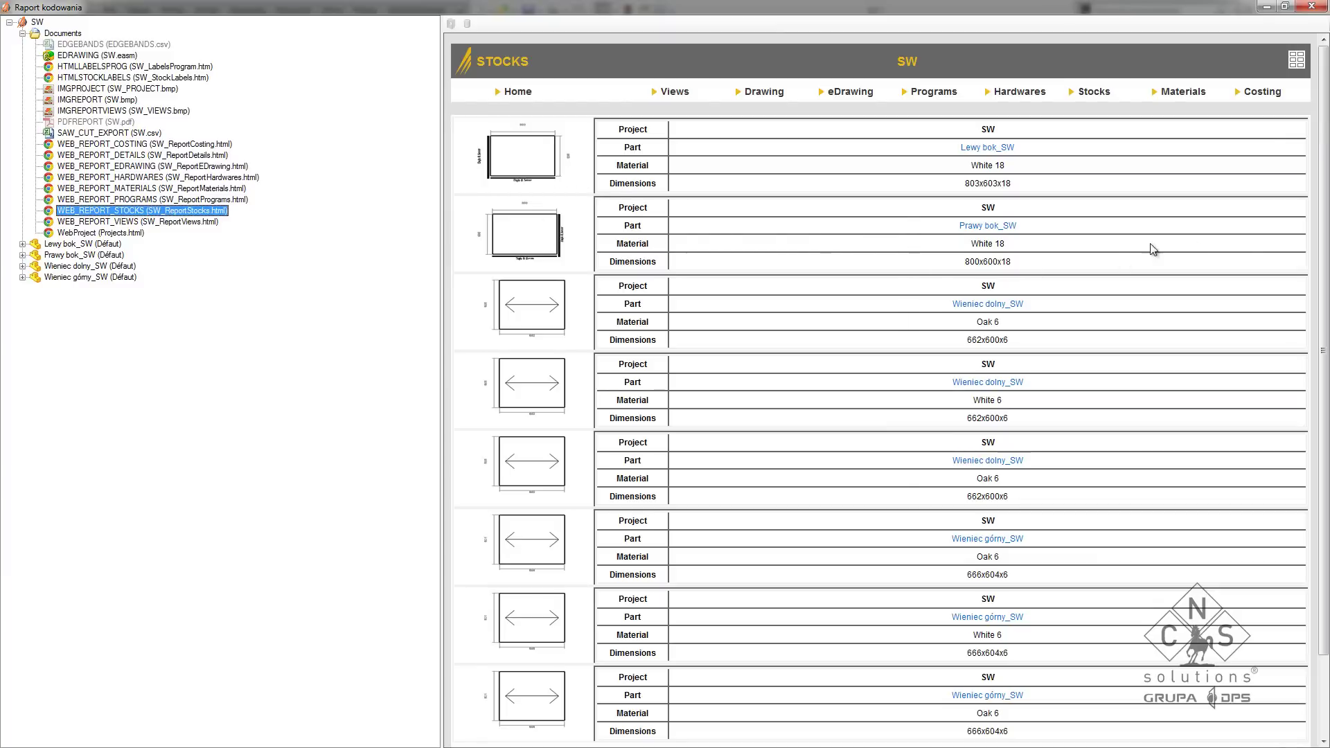
pyautogui.moveTo(1316, 354); pyautogui.dragTo(1327, 477)
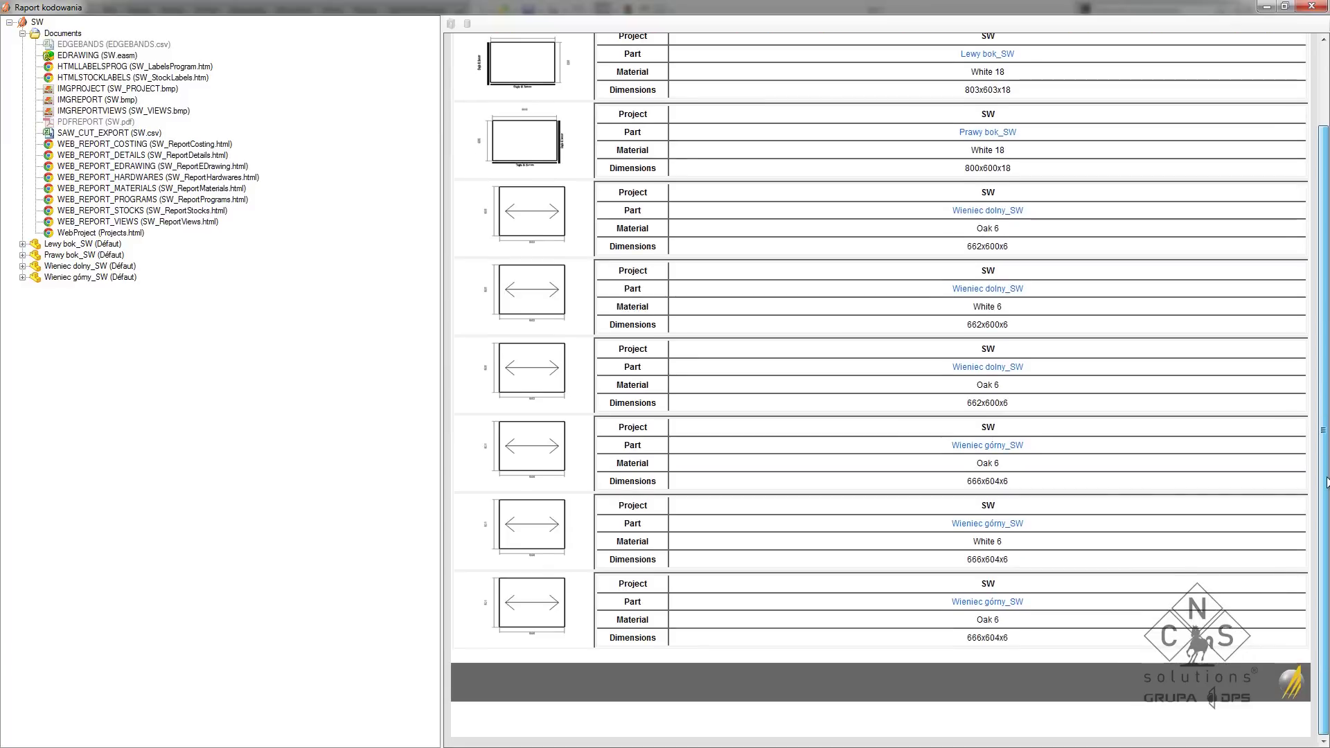
# - Open the top panel's details and review its Stocks, Edgebands and Programmes sections
pyautogui.click(547, 528)
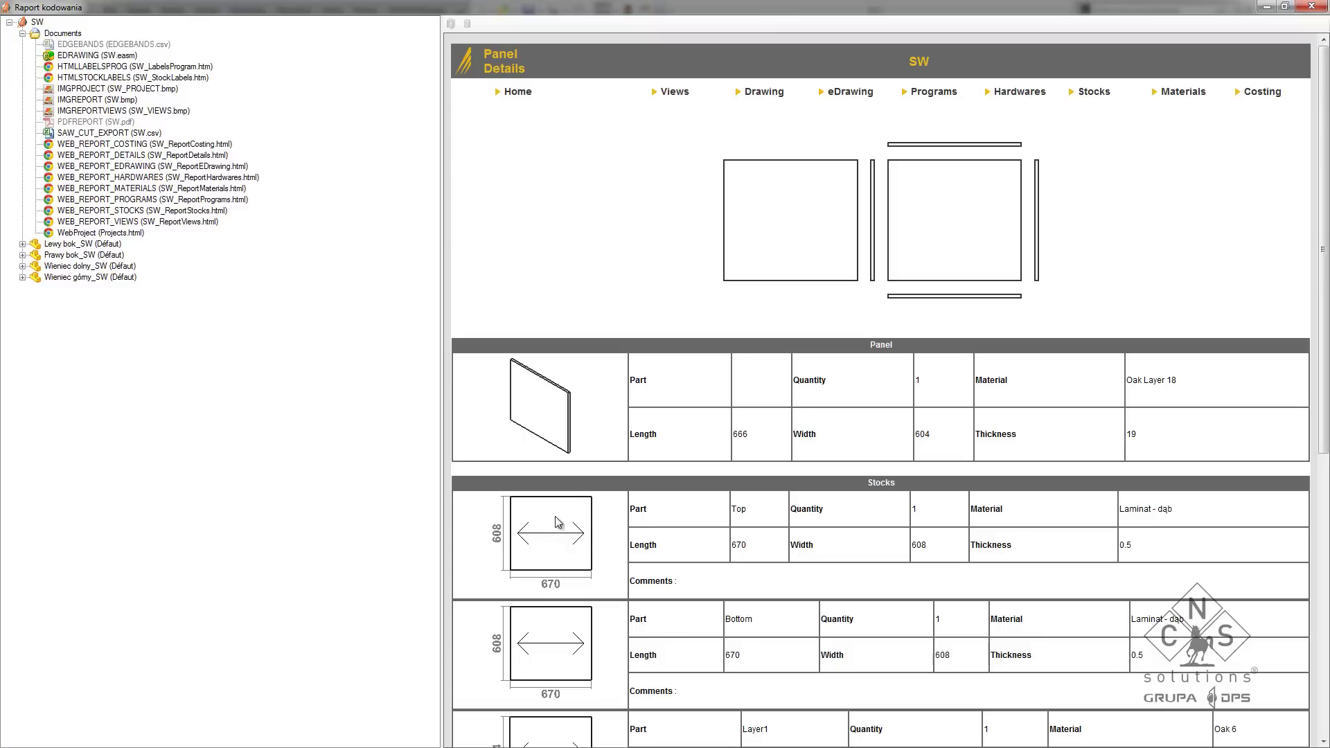
pyautogui.scroll(-3, 666, 260)
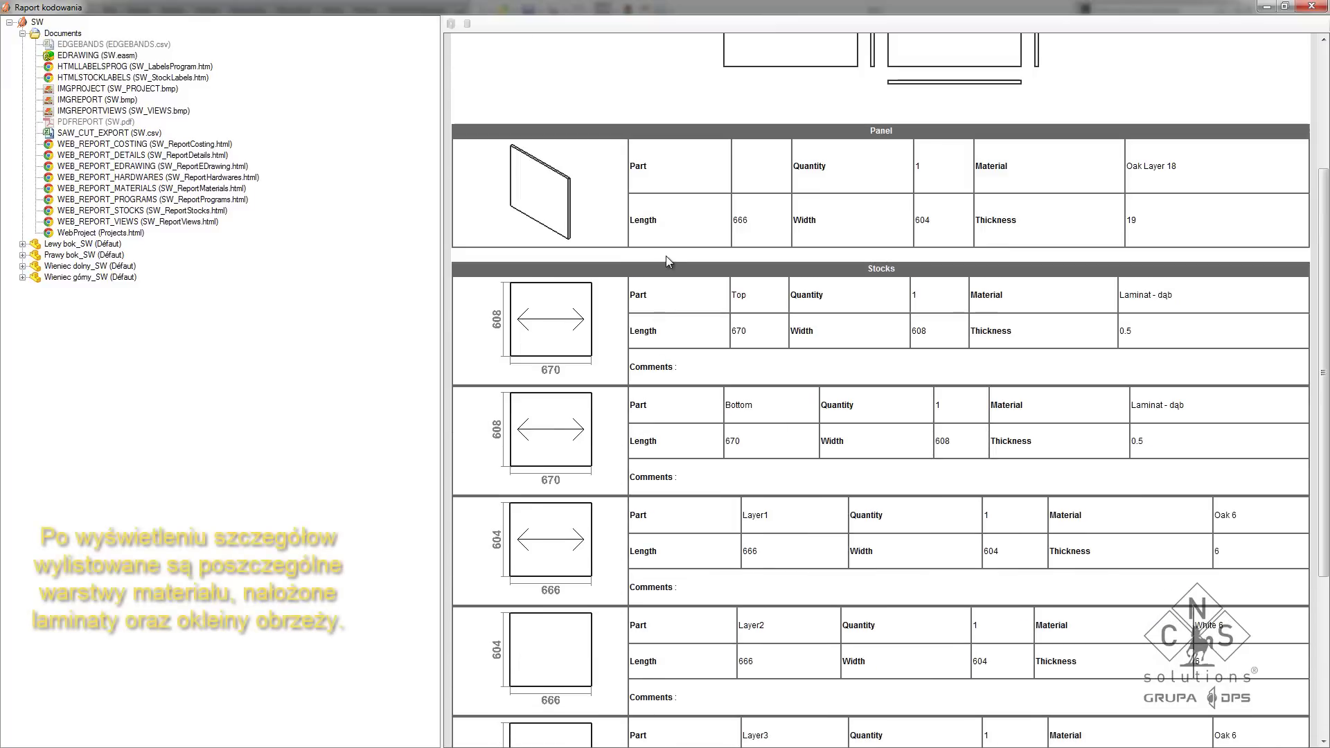
pyautogui.scroll(-2, 662, 228)
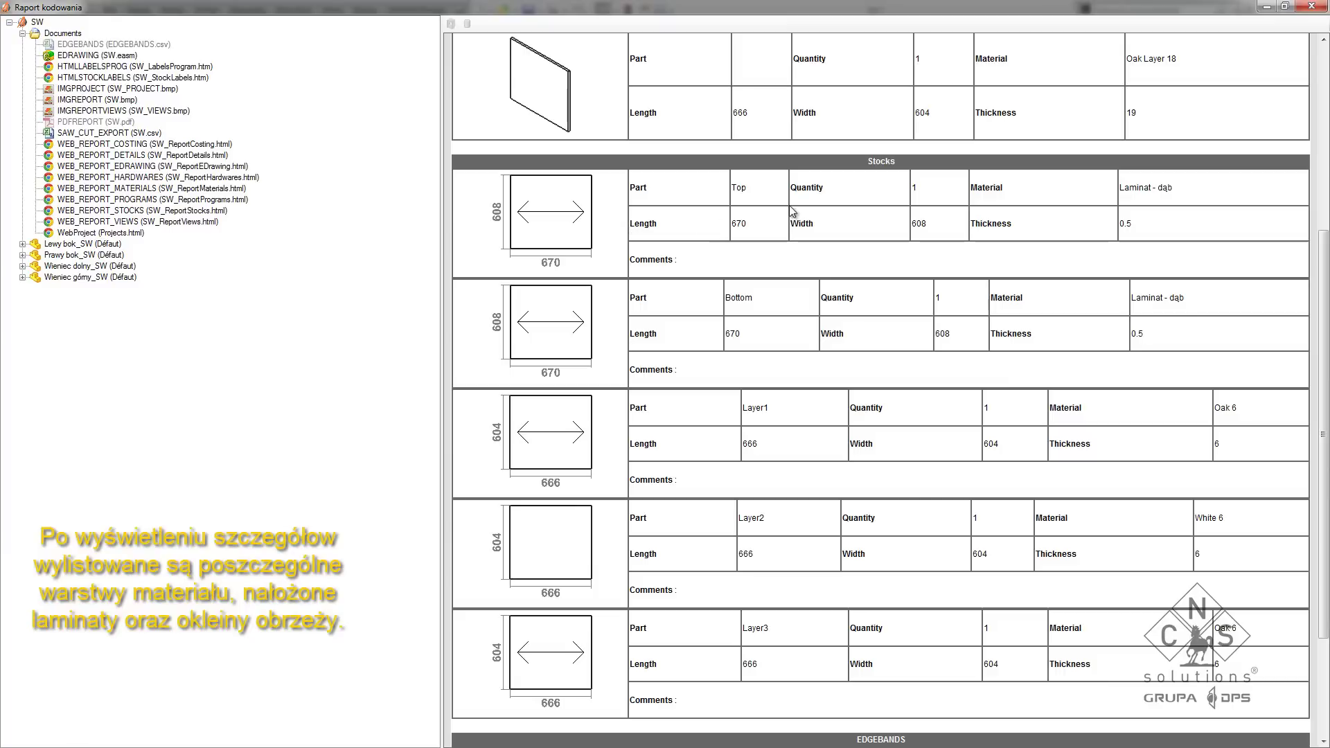
pyautogui.scroll(-2, 1151, 271)
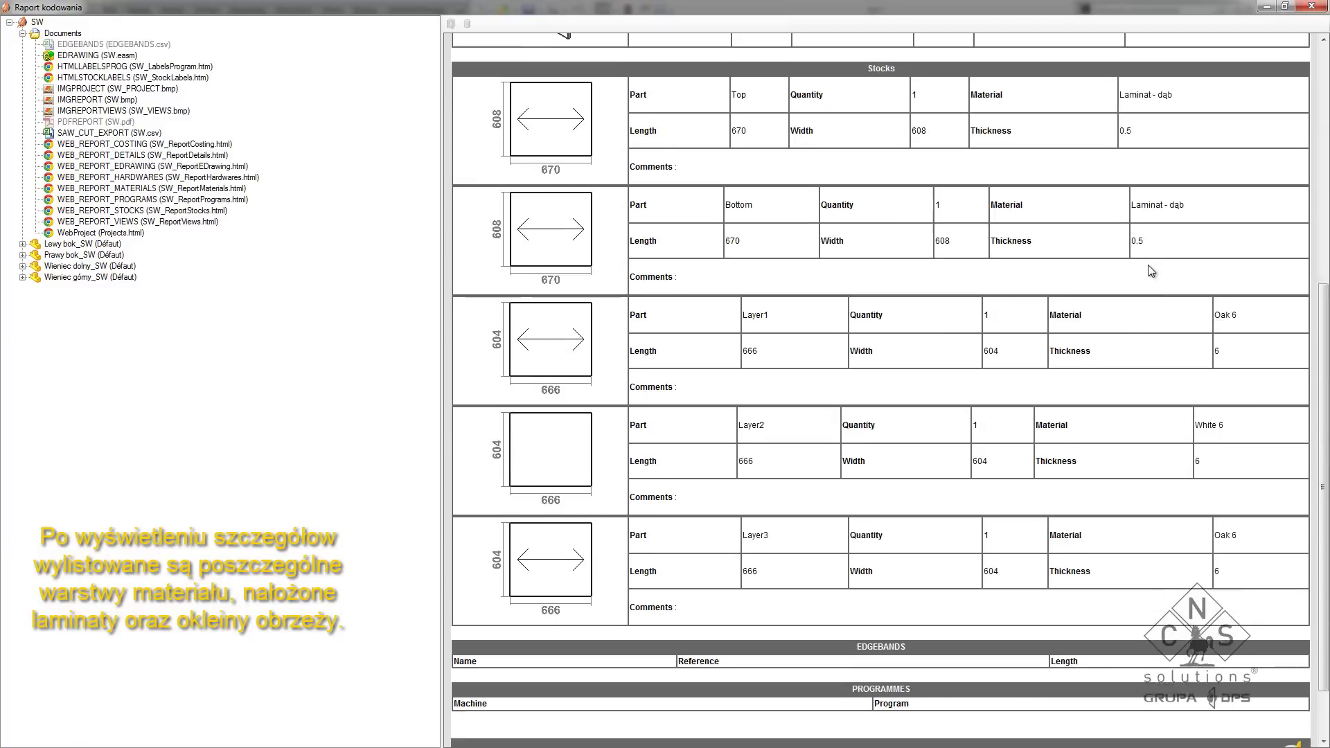
pyautogui.scroll(-1, 1151, 271)
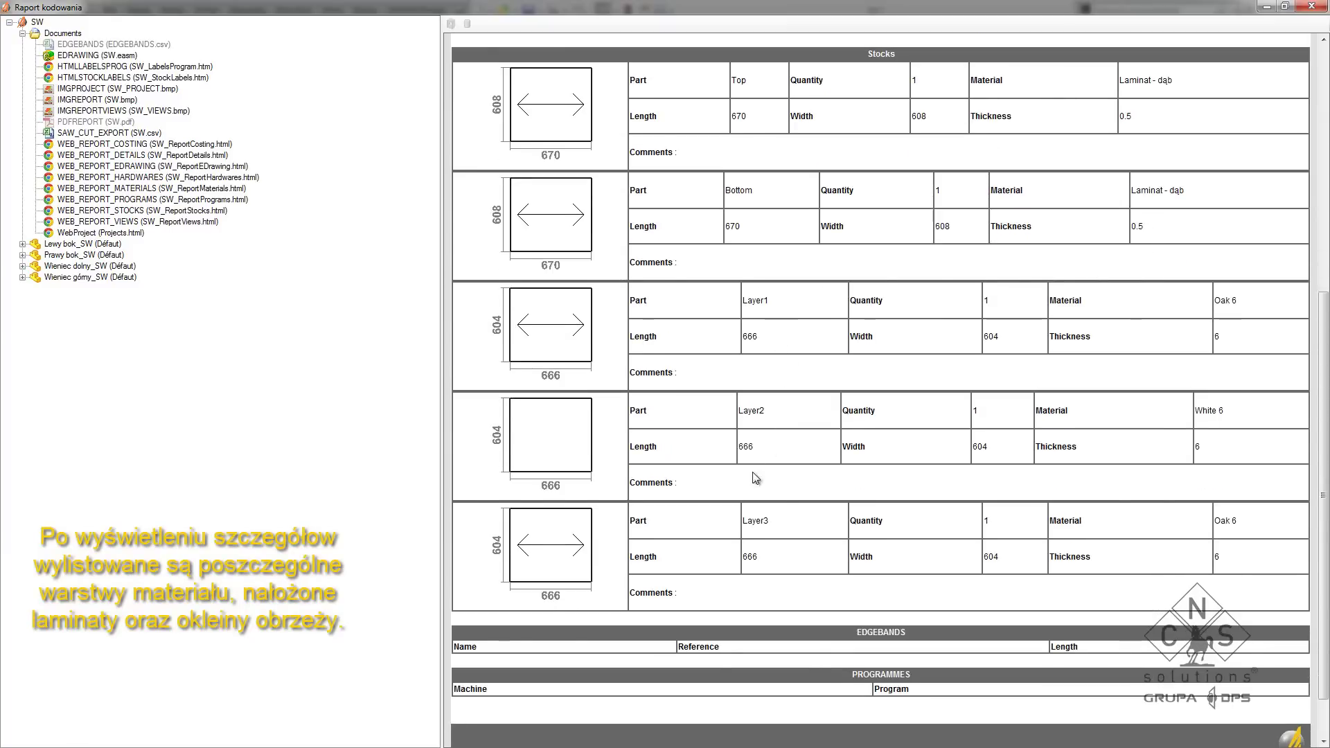
pyautogui.scroll(-5, 638, 315)
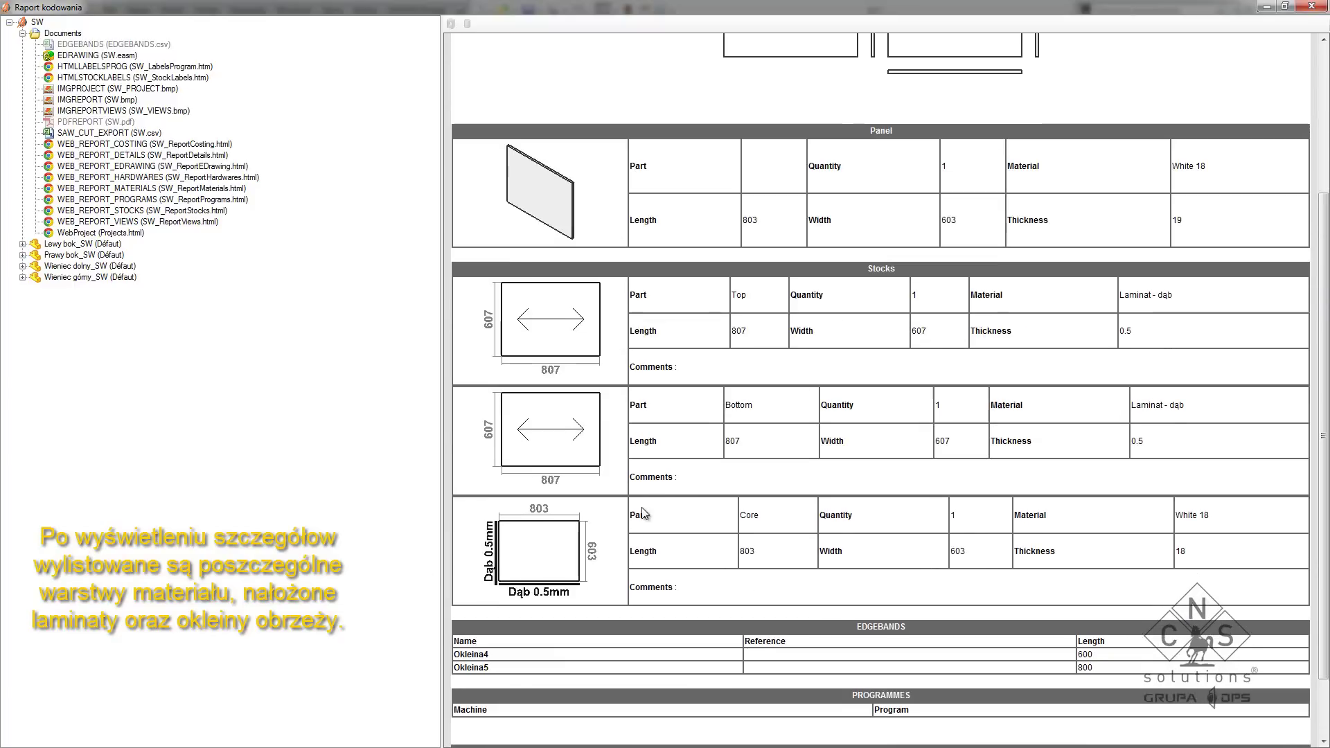
pyautogui.scroll(3, 645, 485)
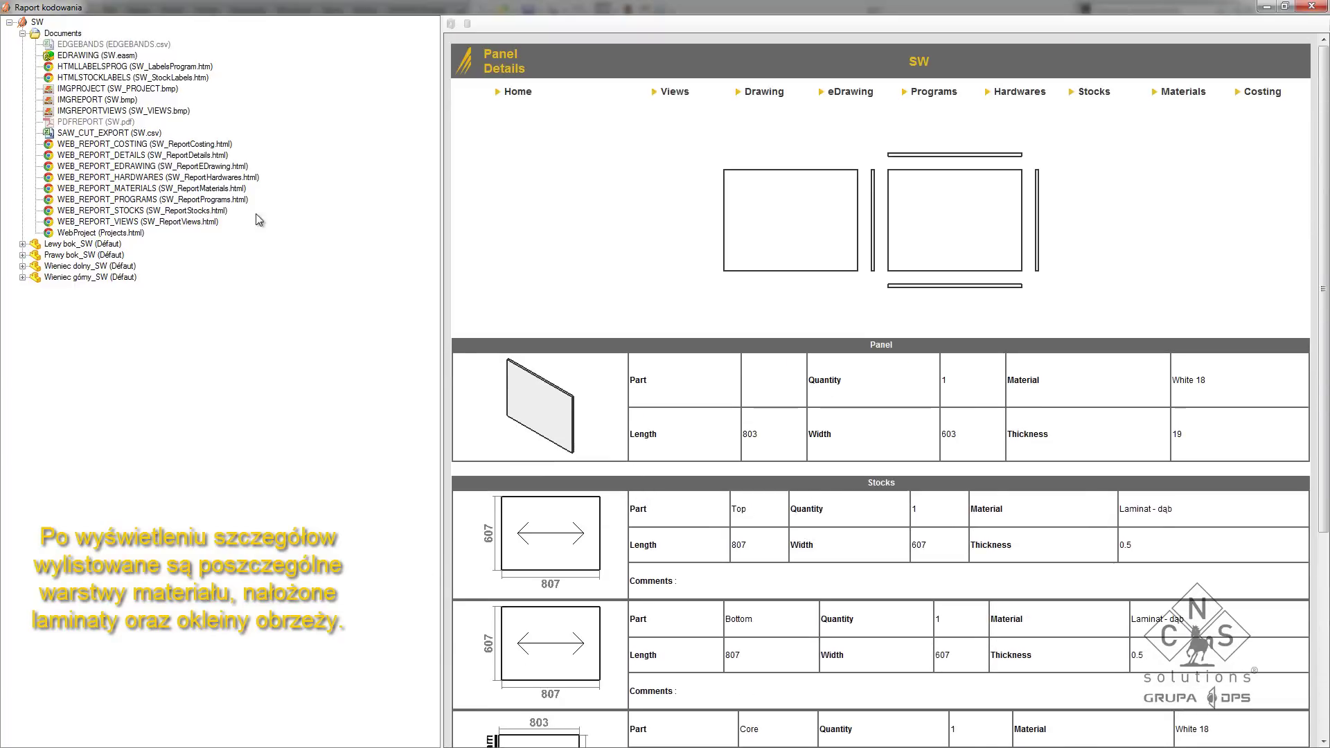
# - Open WEB_REPORT_MATERIALS (SW_ReportMaterials.html) listing each material's code, quantity and units
pyautogui.click(198, 190)
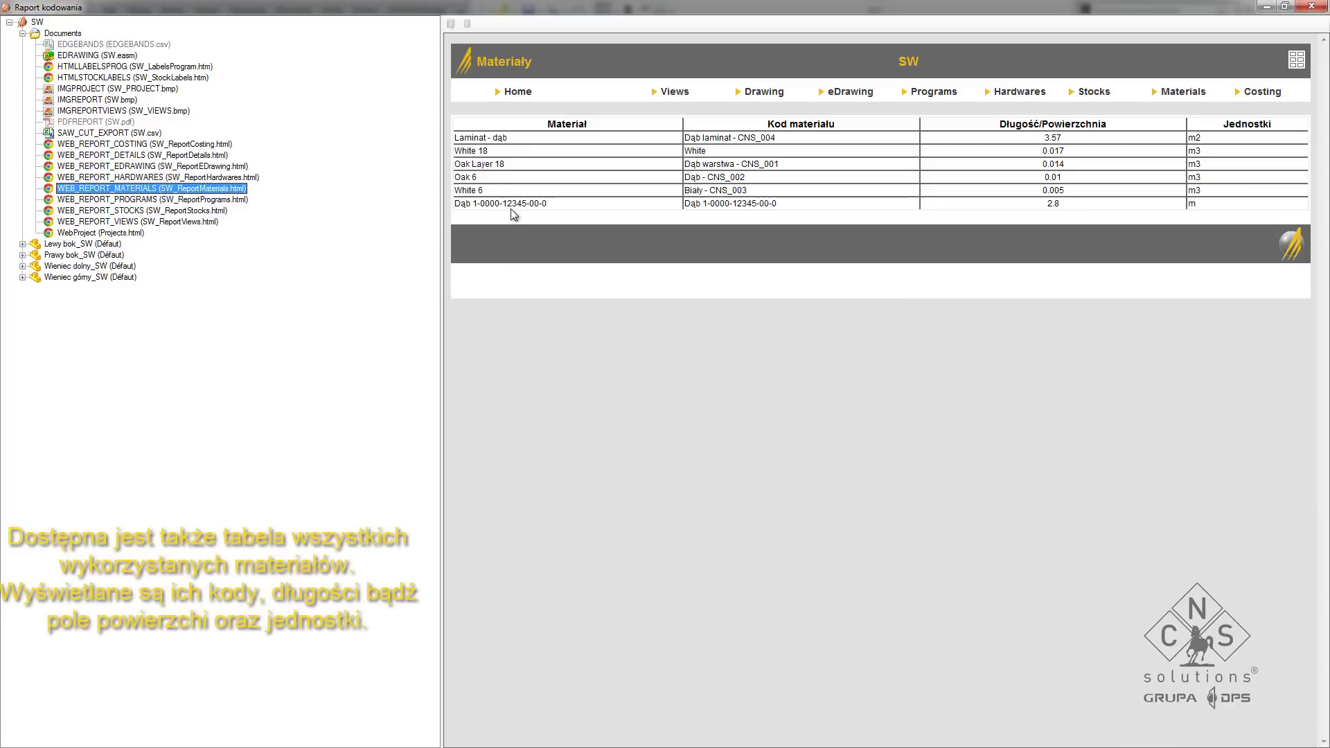